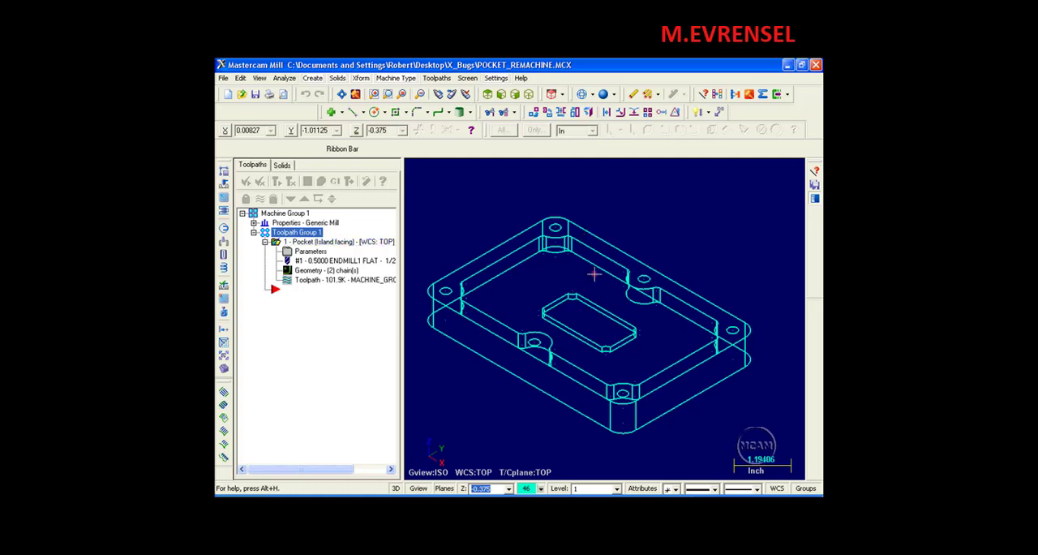
Analyze the small fillet arc at the pocket's upper-left inside corner to check its radius.
middle_click_drag(595, 274, 588, 298)
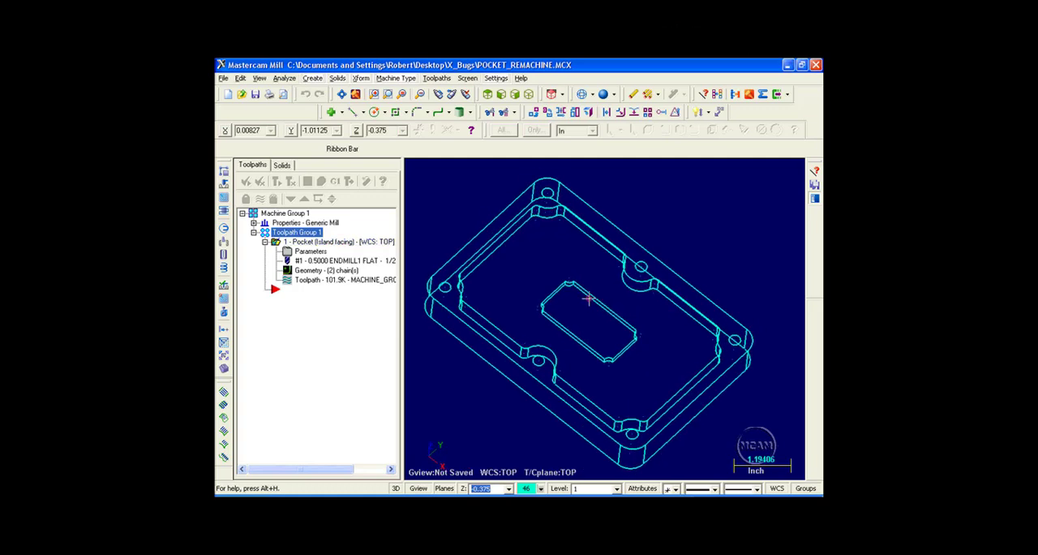
left_click(705, 94)
left_click(534, 217)
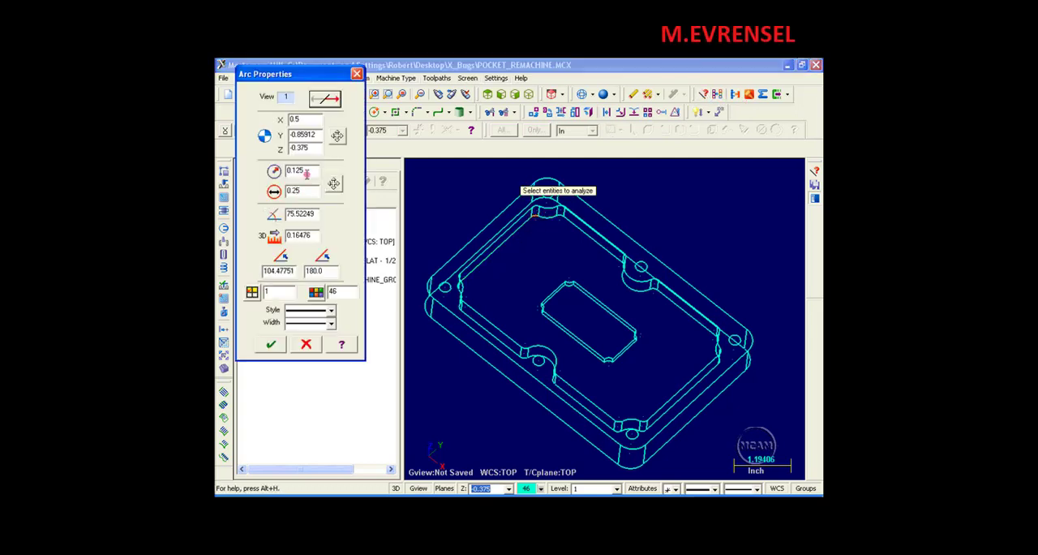
left_click(360, 78)
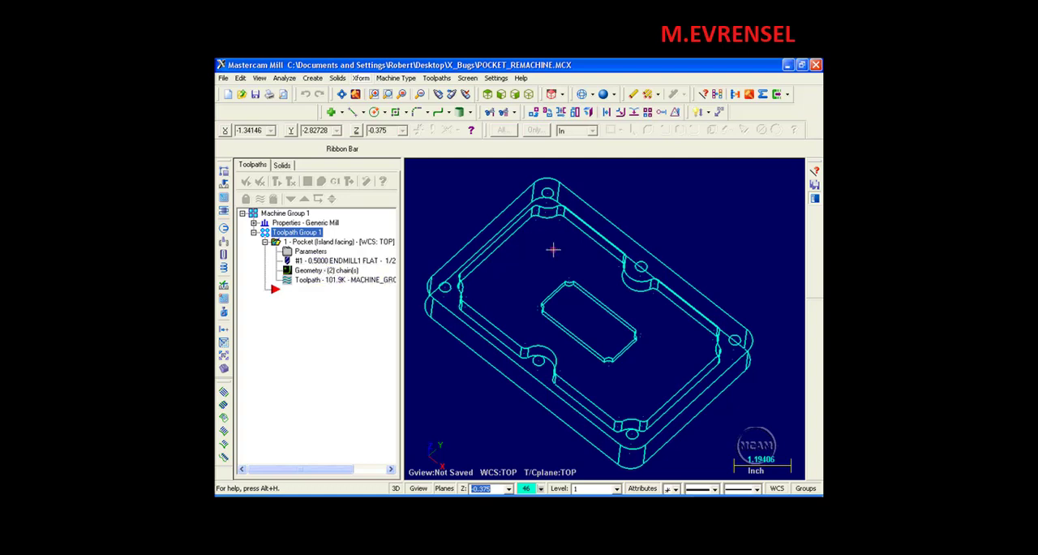
Backplot the pocket toolpath from the top with material shading and examine the material left in the pocket's upper-left corner.
left_click(488, 94)
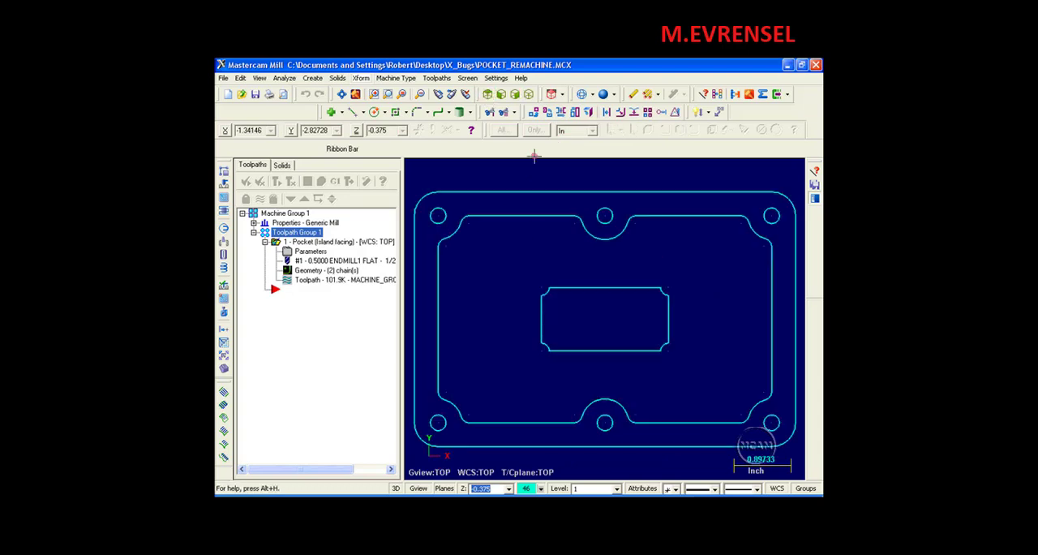
left_click(309, 279)
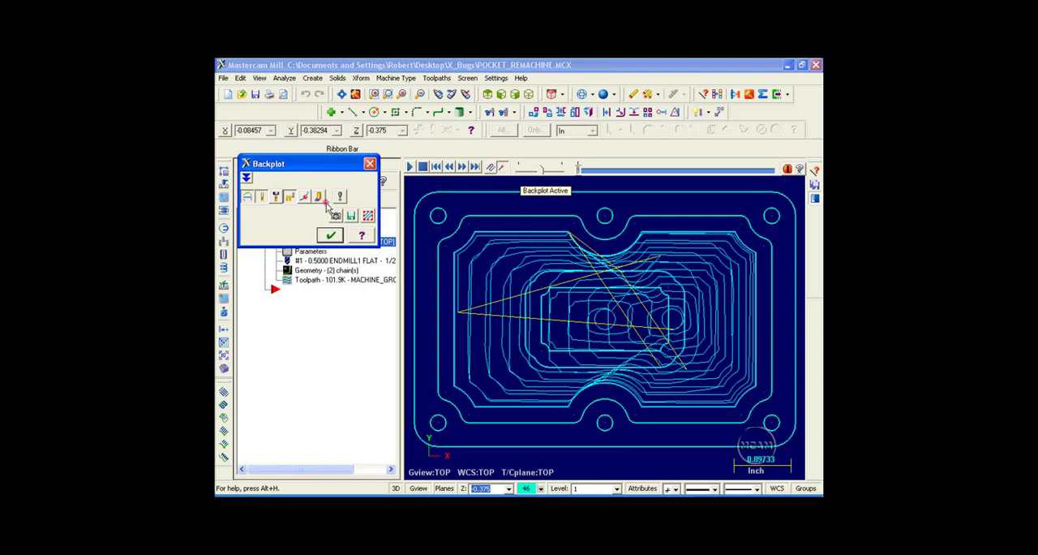
left_click(321, 199)
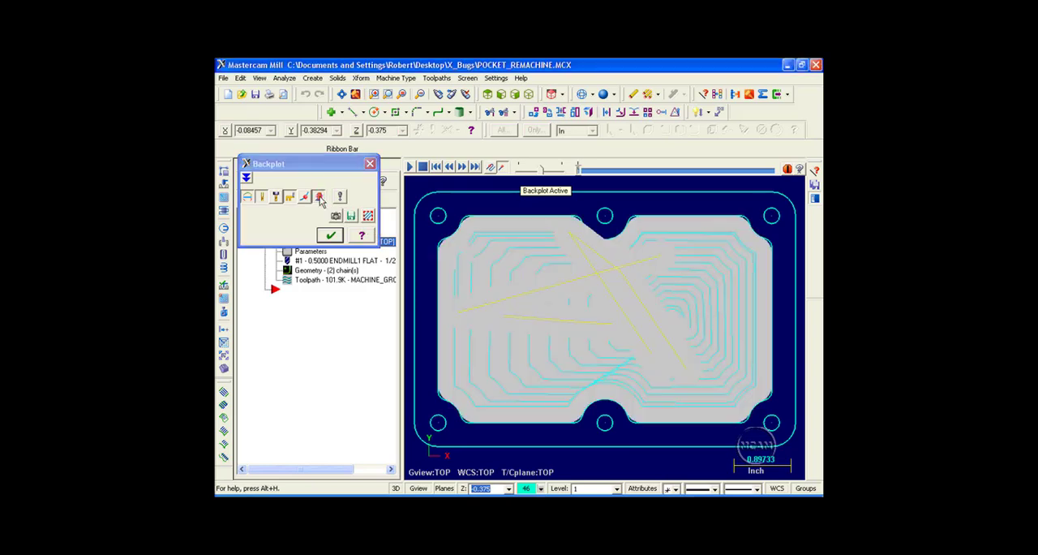
scroll(445, 237, "up", 8)
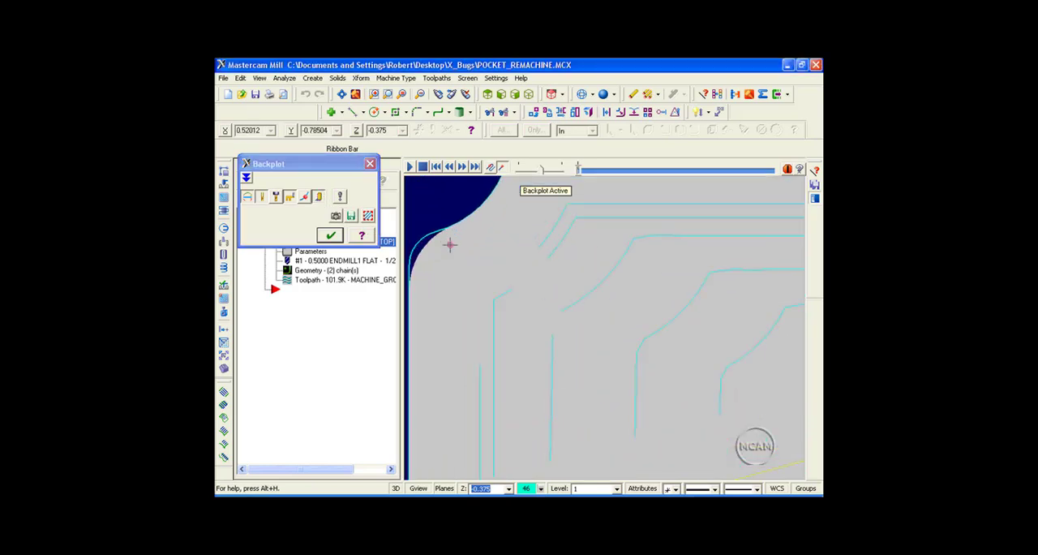
scroll(523, 274, "up", 4)
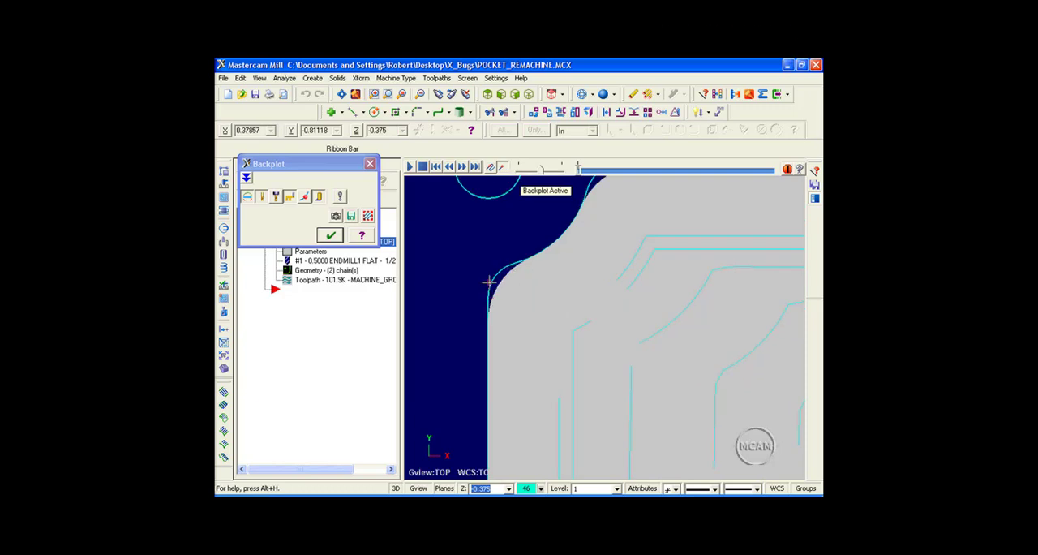
scroll(583, 277, "down", 3)
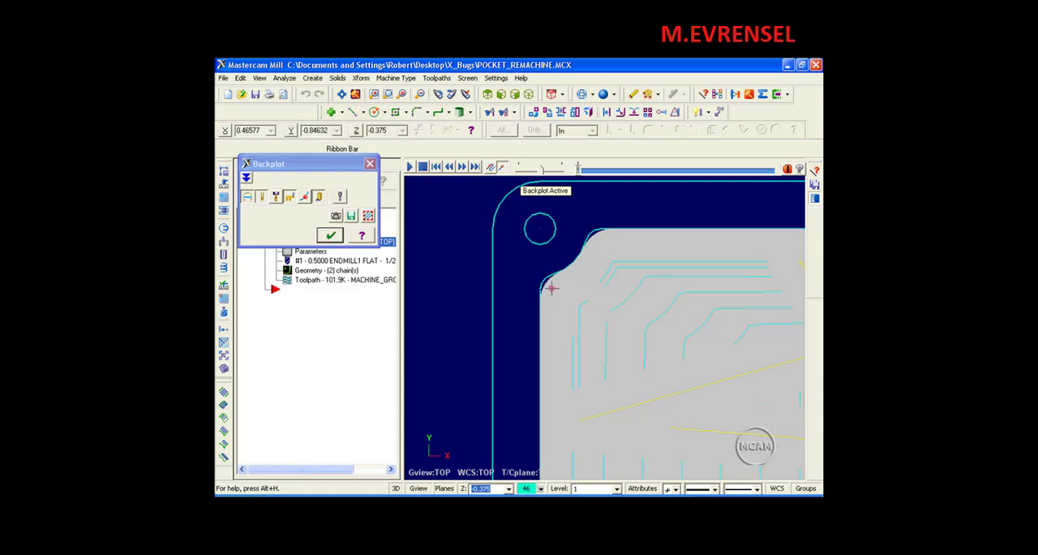
scroll(551, 287, "up", 2)
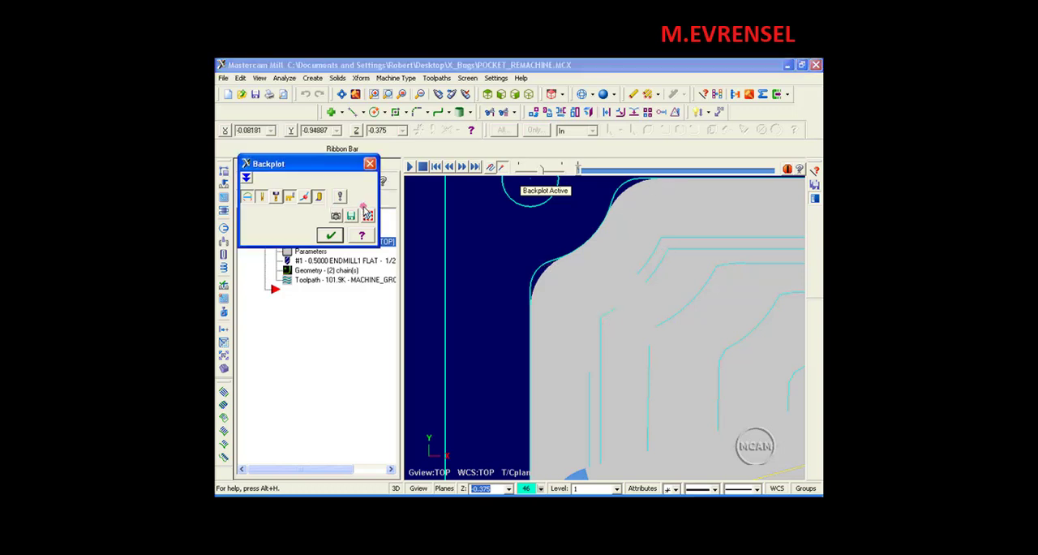
left_click(369, 163)
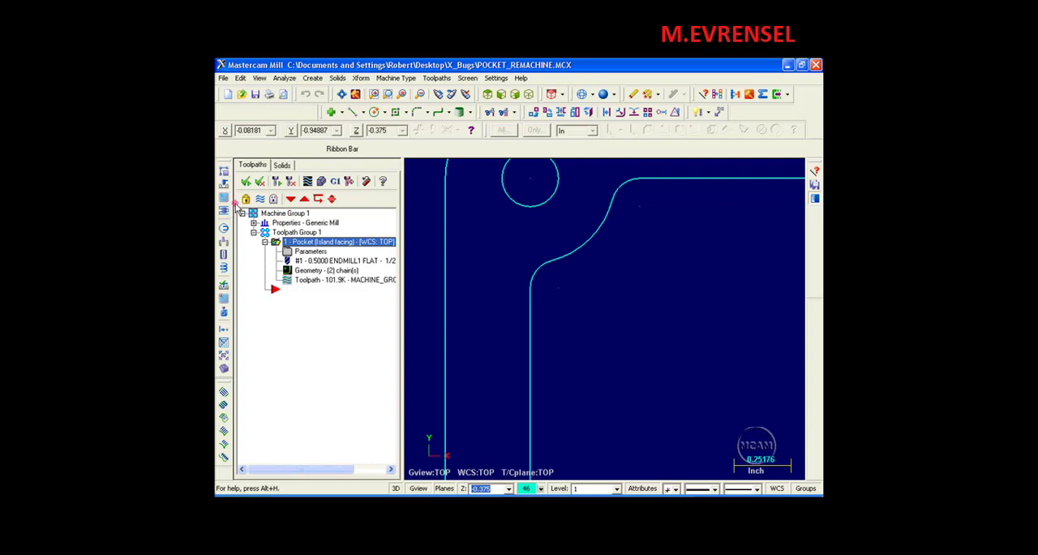
Duplicate the island facing pocket operation, placing the copy after the original in the same toolpath group.
right_click_drag(274, 243, 279, 273)
left_click(303, 307)
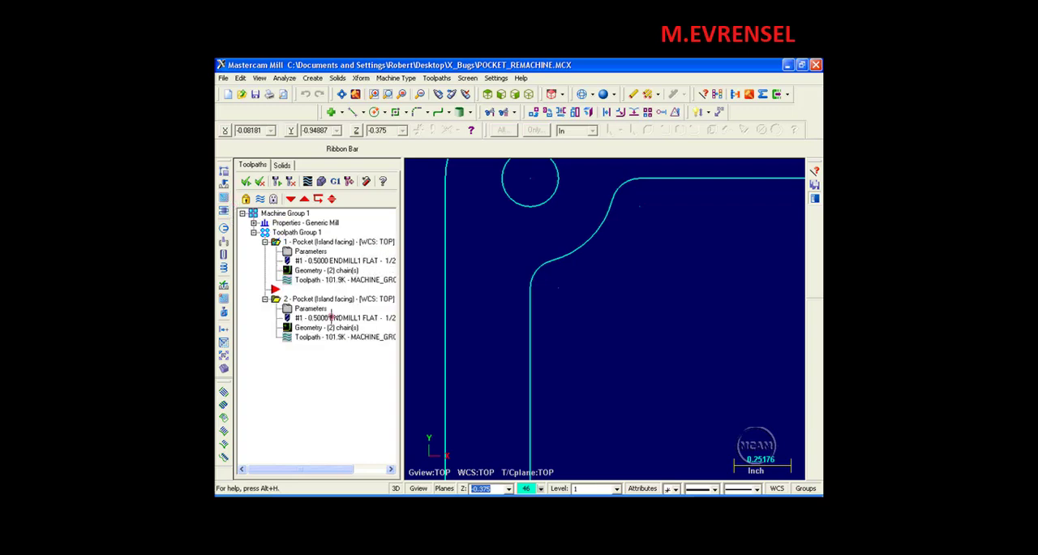
left_click(312, 310)
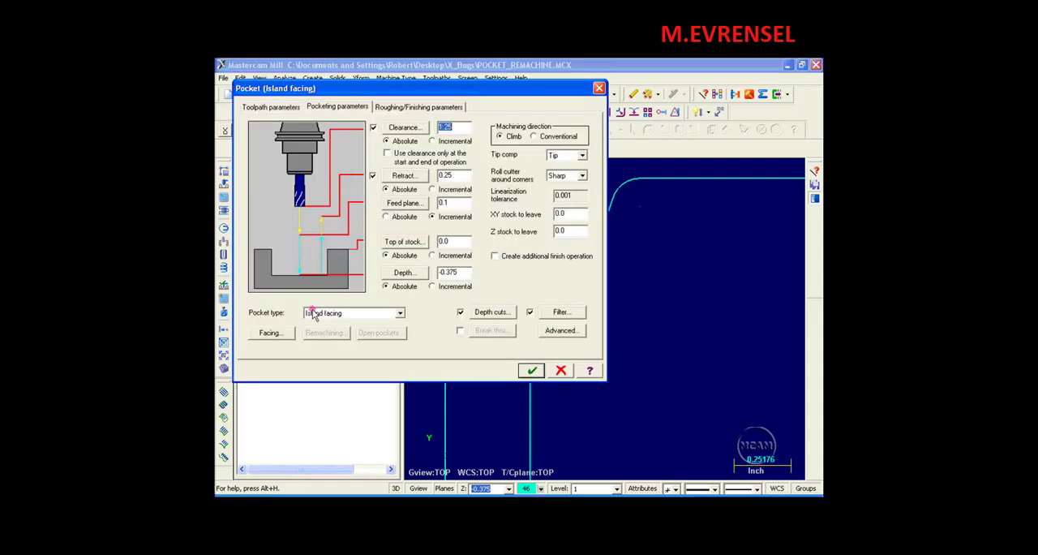
left_click(270, 108)
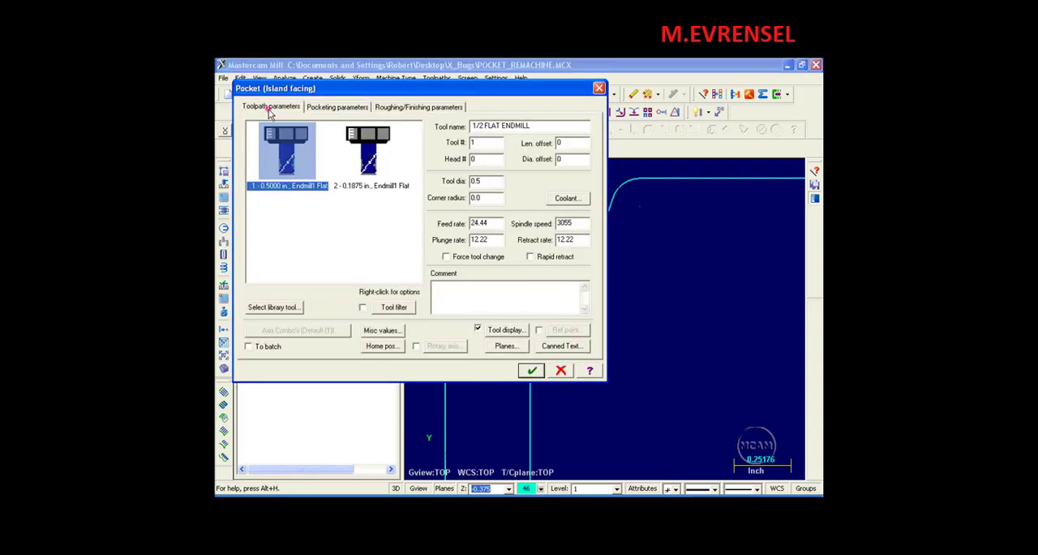
left_click(369, 165)
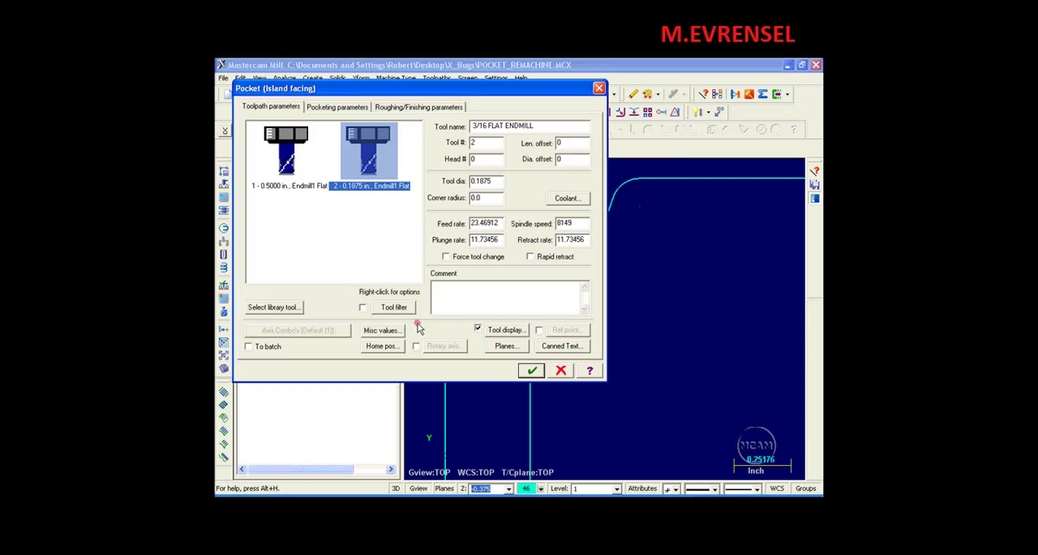
left_click(335, 109)
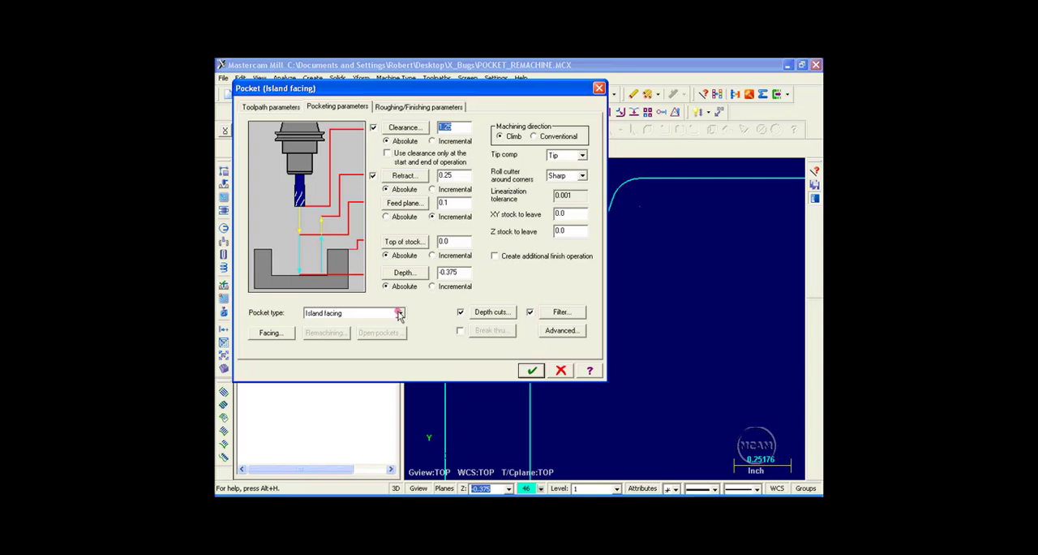
left_click(399, 313)
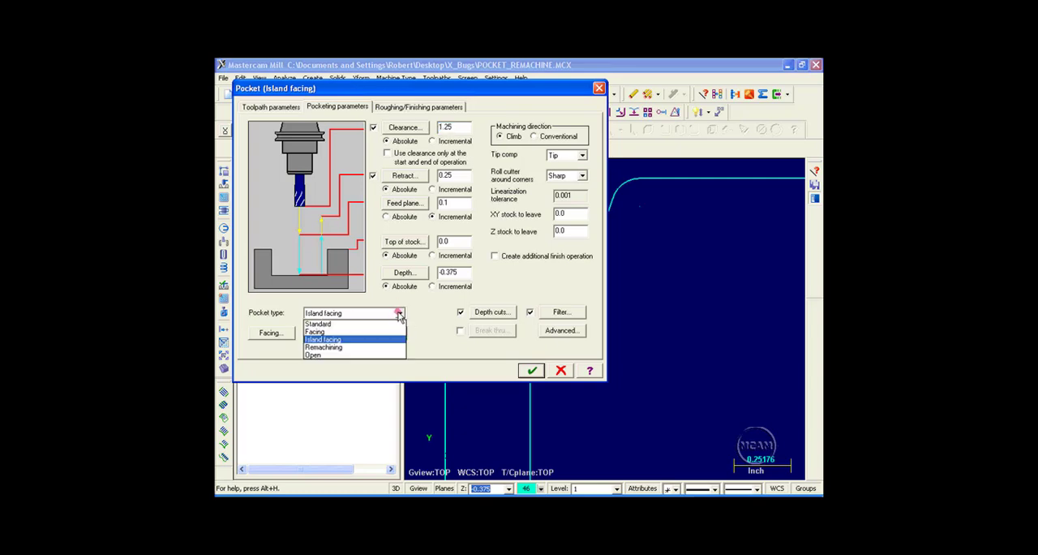
left_click(336, 347)
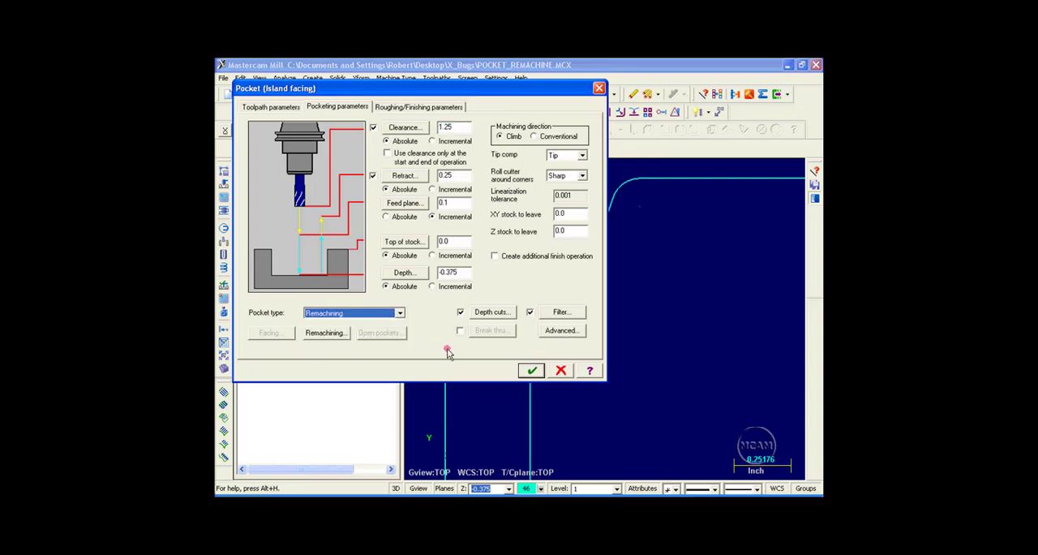
left_click(324, 333)
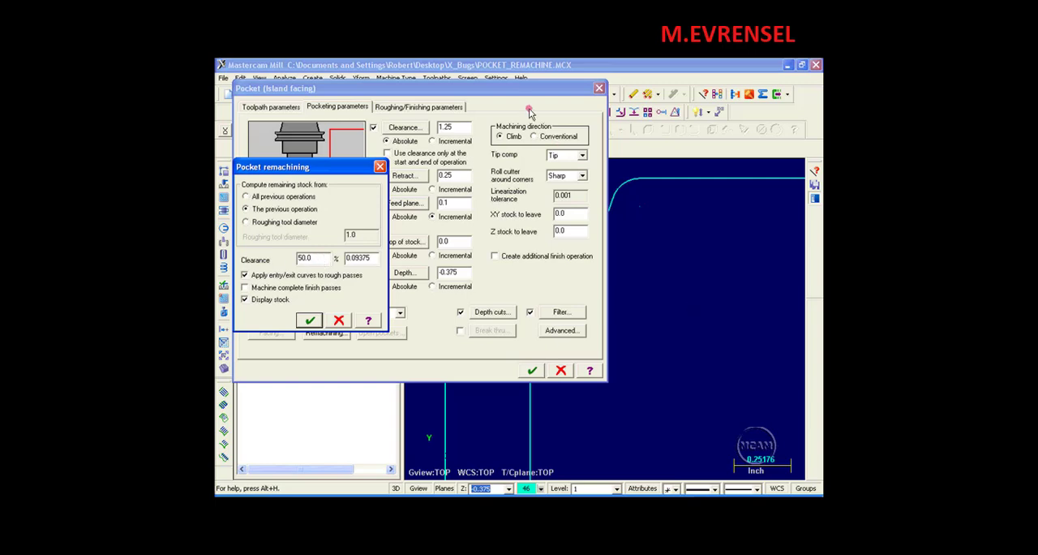
left_click(340, 321)
left_click(557, 369)
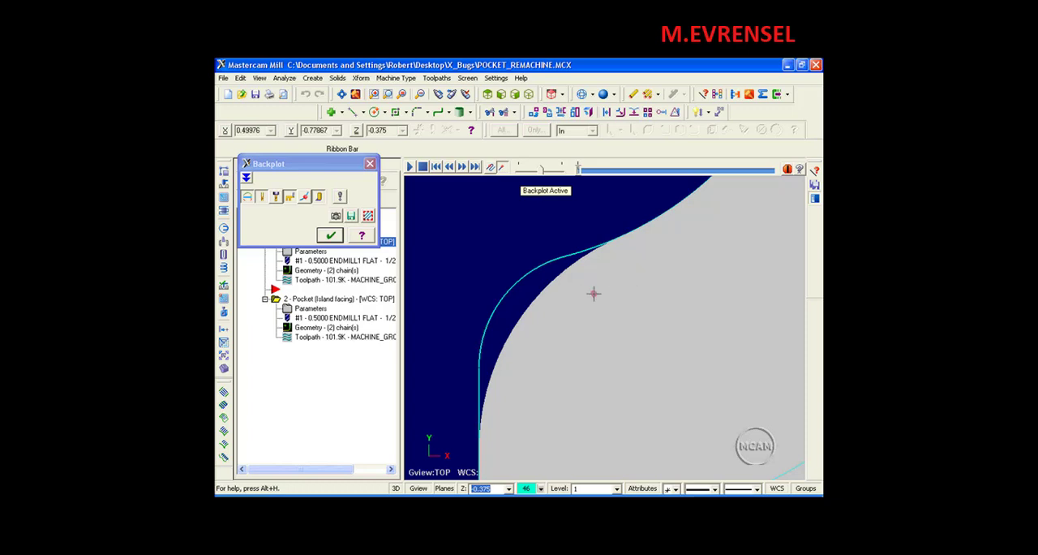
Set the copied operation's pocket type to Remachining with 0% clearance, keeping the stock display enabled.
left_click(331, 236)
left_click(315, 309)
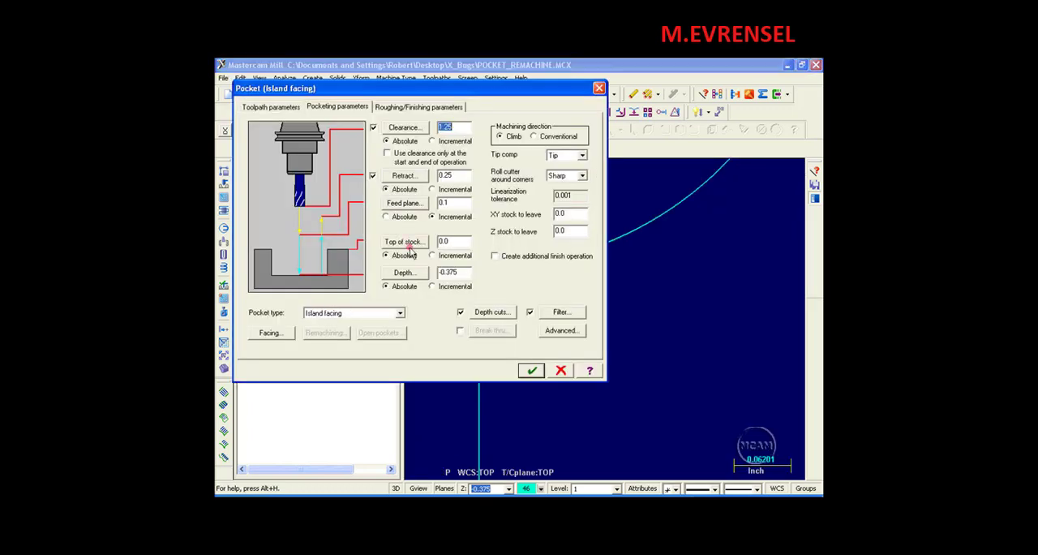
left_click(400, 312)
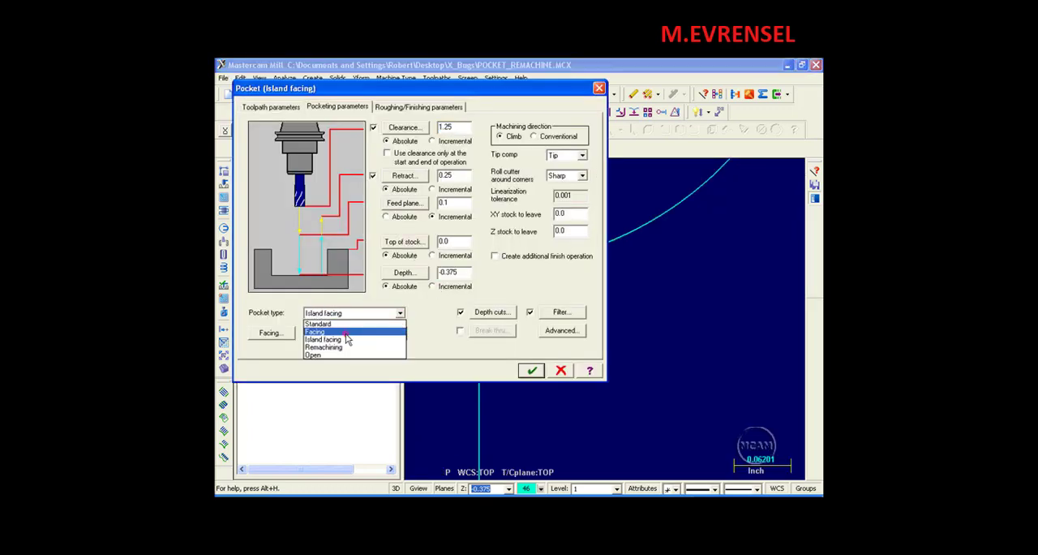
left_click(338, 347)
left_click(326, 332)
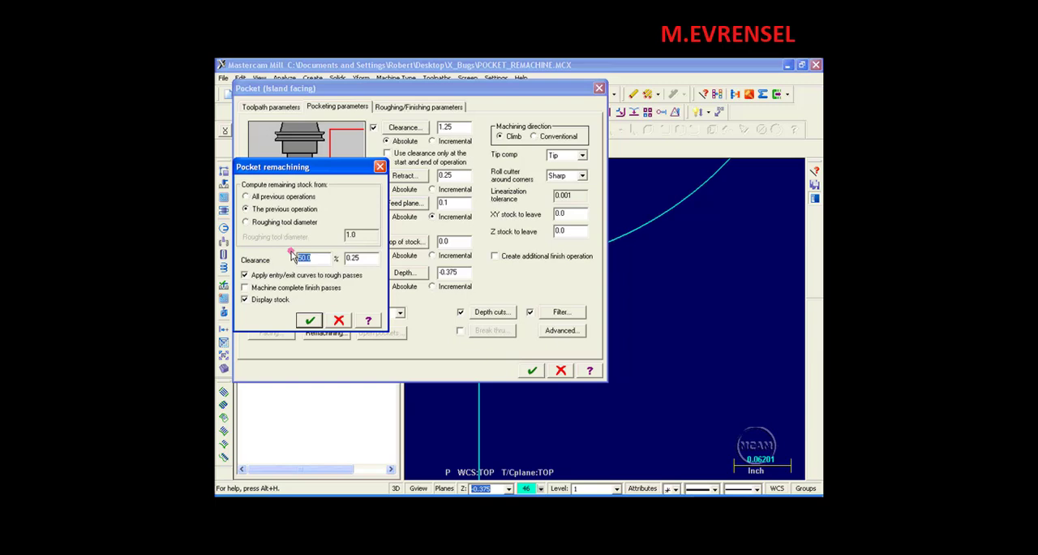
type("0")
key("Return")
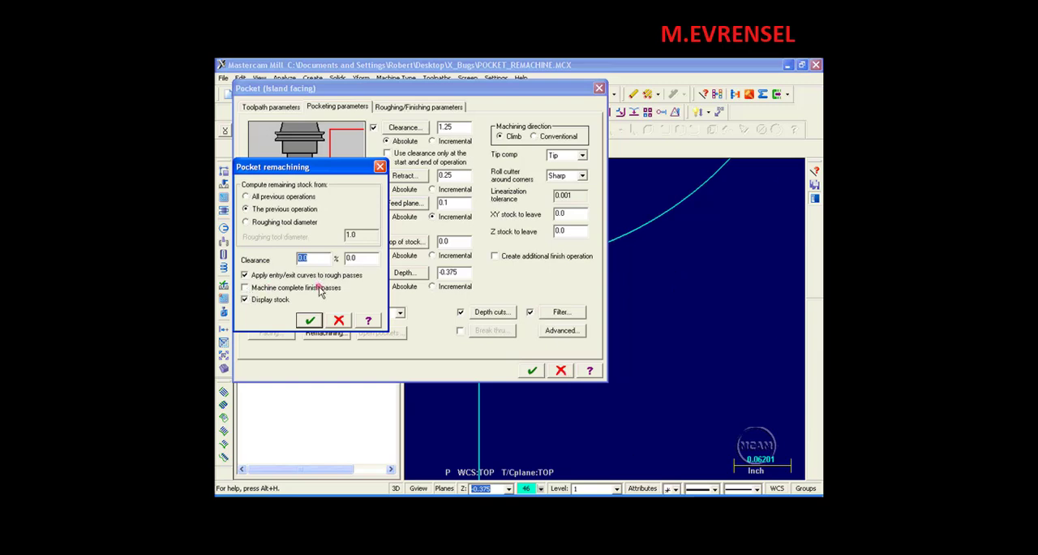
left_click(245, 301)
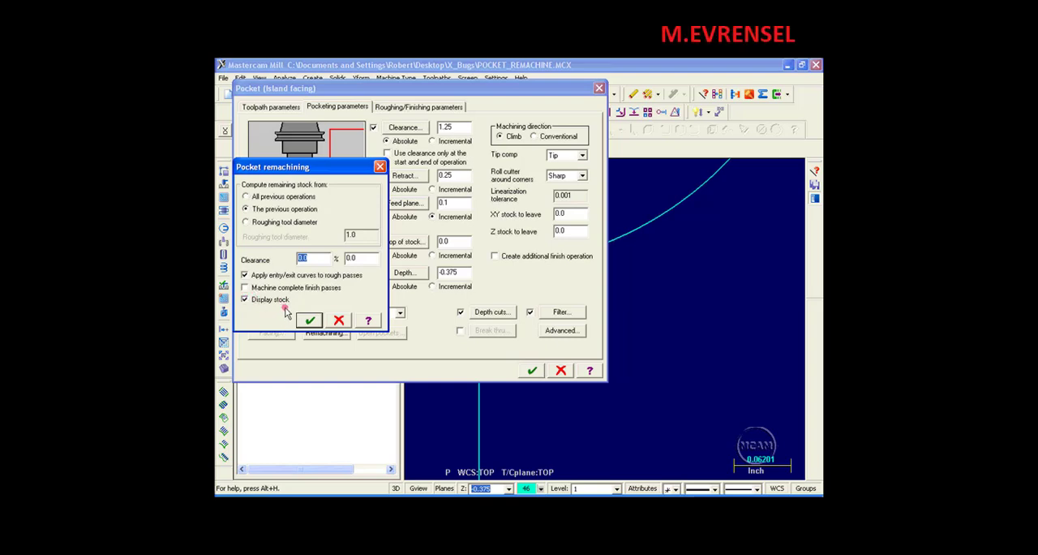
left_click(245, 300)
left_click(310, 322)
Disable depth cuts, the filter and the roughing passes for the remachining operation.
left_click(460, 312)
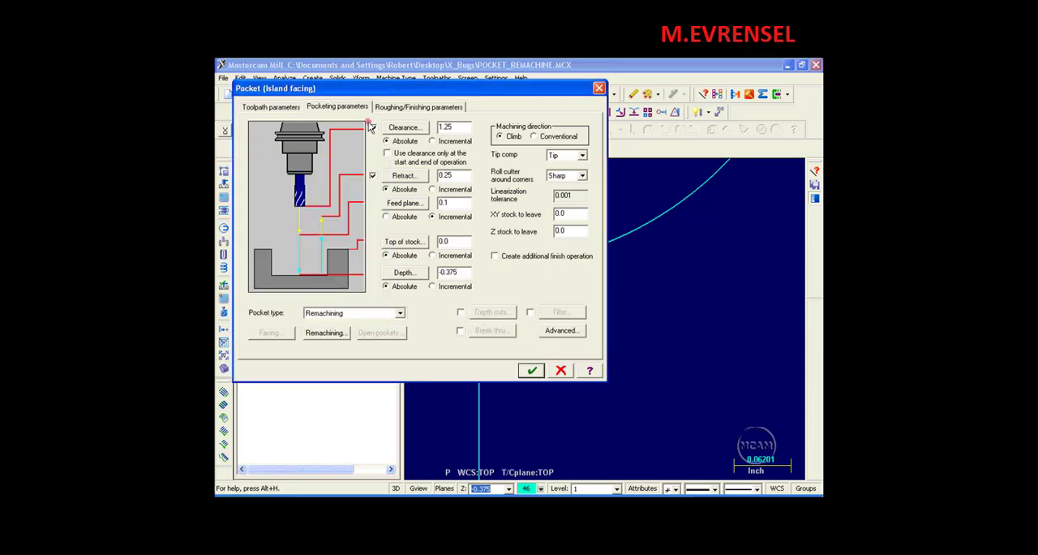
left_click(393, 107)
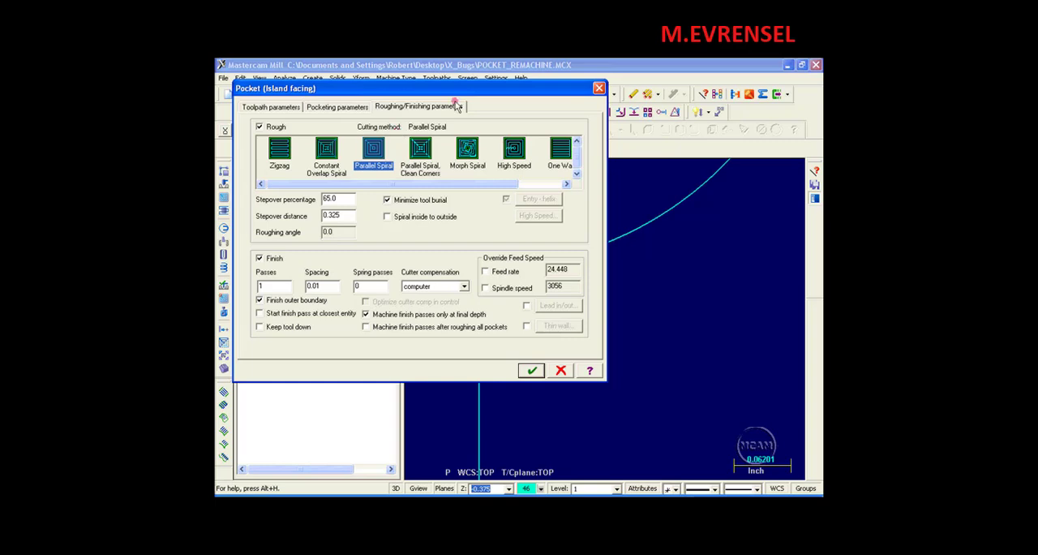
left_click(259, 127)
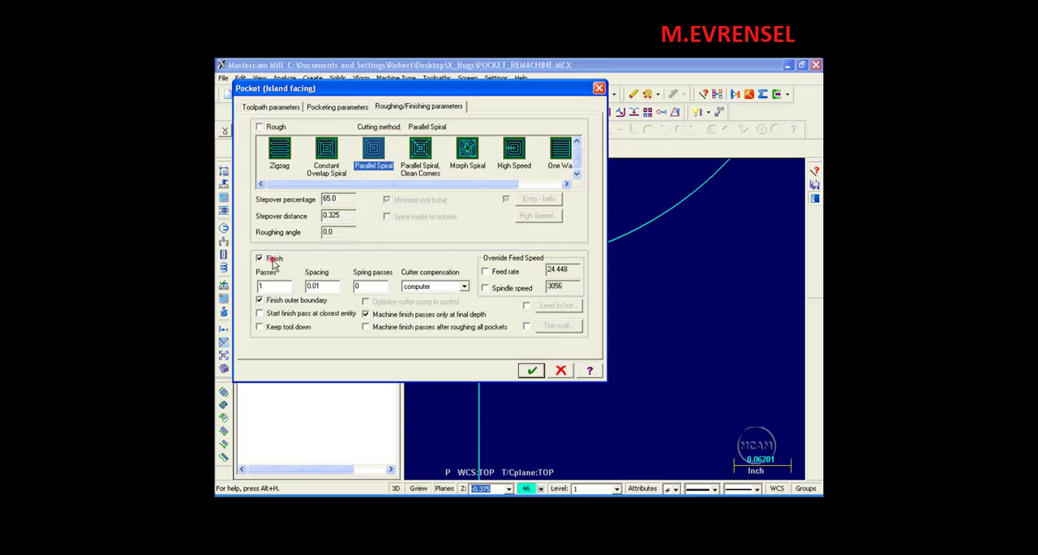
Enable lead in/out for the finish pass with perpendicular lines of 50% length and 0% arc radius on both entry and exit.
left_click(526, 305)
left_click(559, 306)
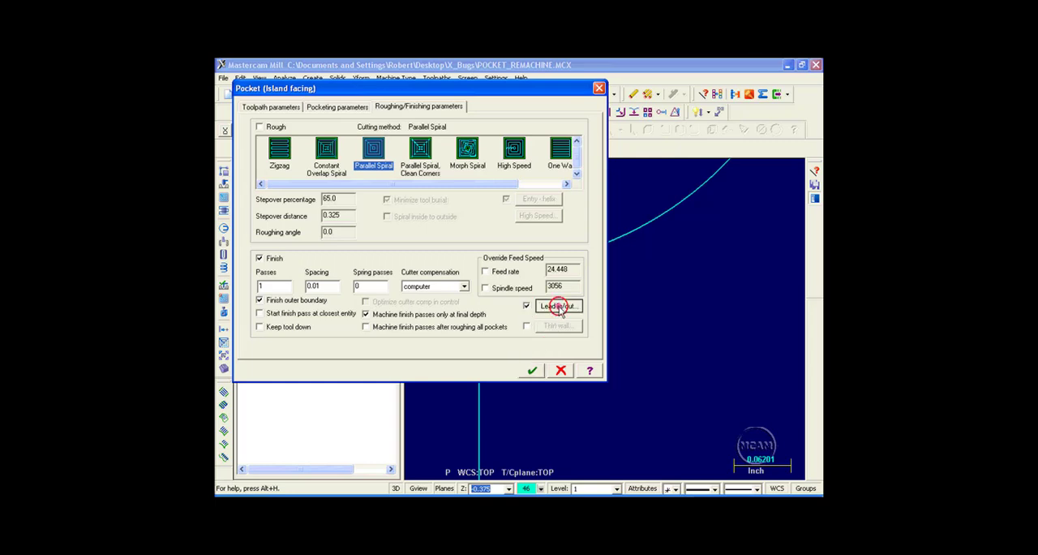
left_click(335, 170)
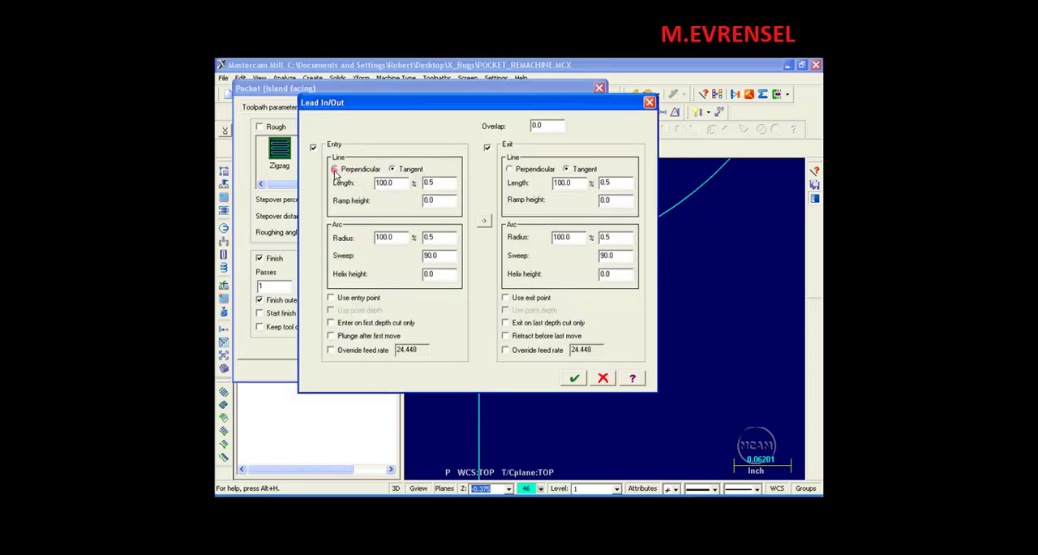
left_click(453, 241)
left_click_drag(396, 183, 367, 182)
type("50")
left_click_drag(399, 238, 359, 239)
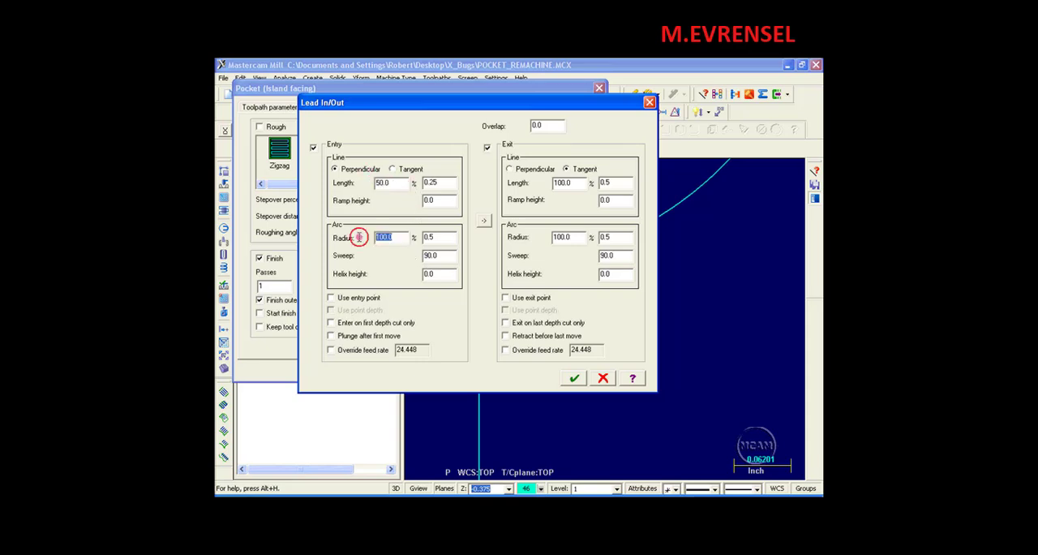
type("0")
left_click(484, 220)
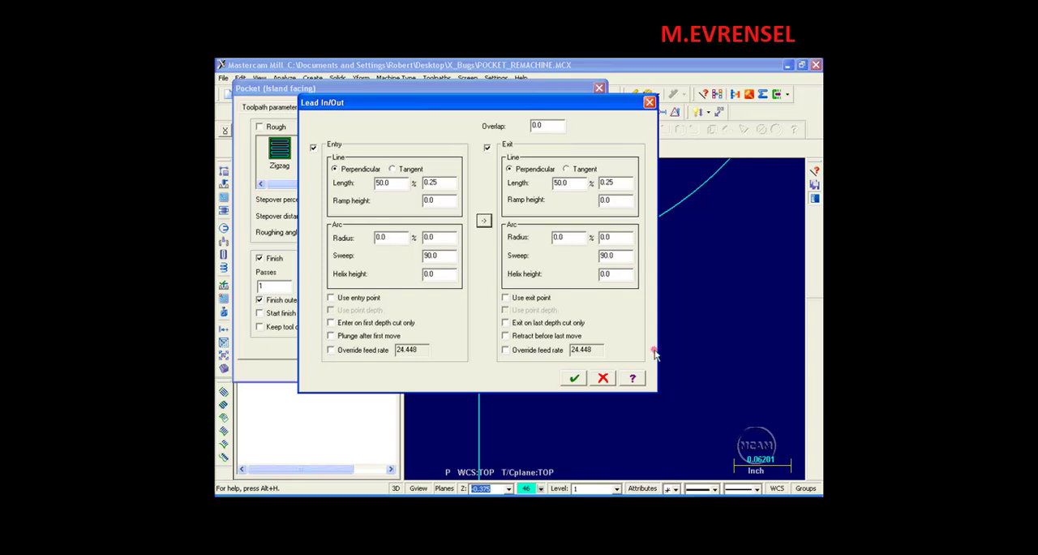
left_click(575, 378)
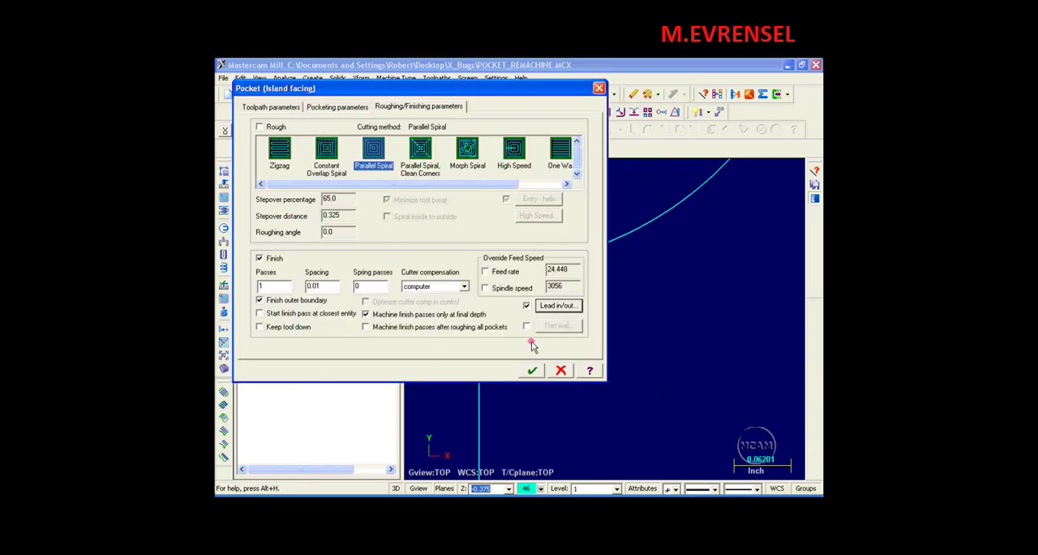
Accept the pocket parameters and regenerate the remachining operation, continuing through the rough tool, finish tool and remaining stock displays.
left_click(532, 370)
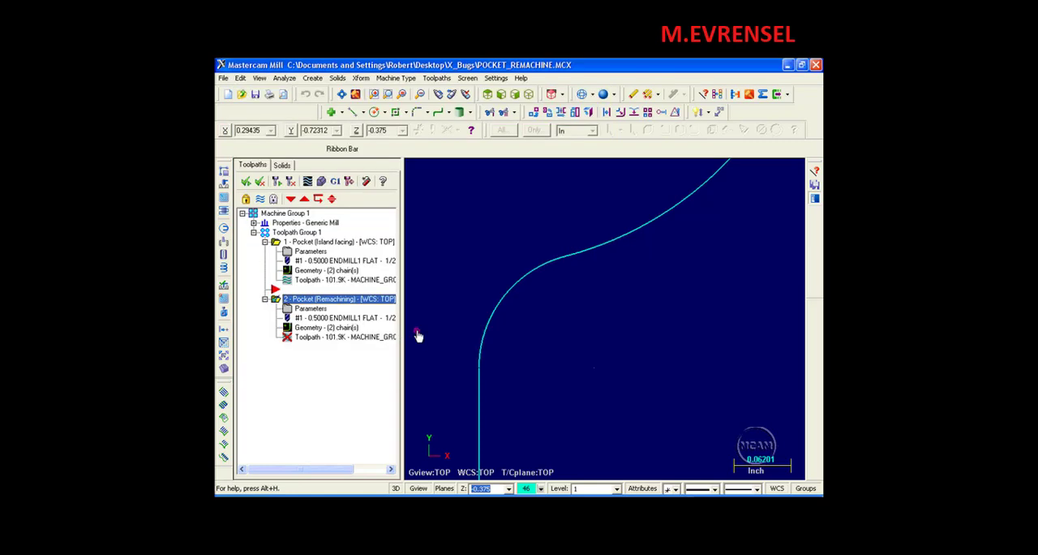
left_click(290, 182)
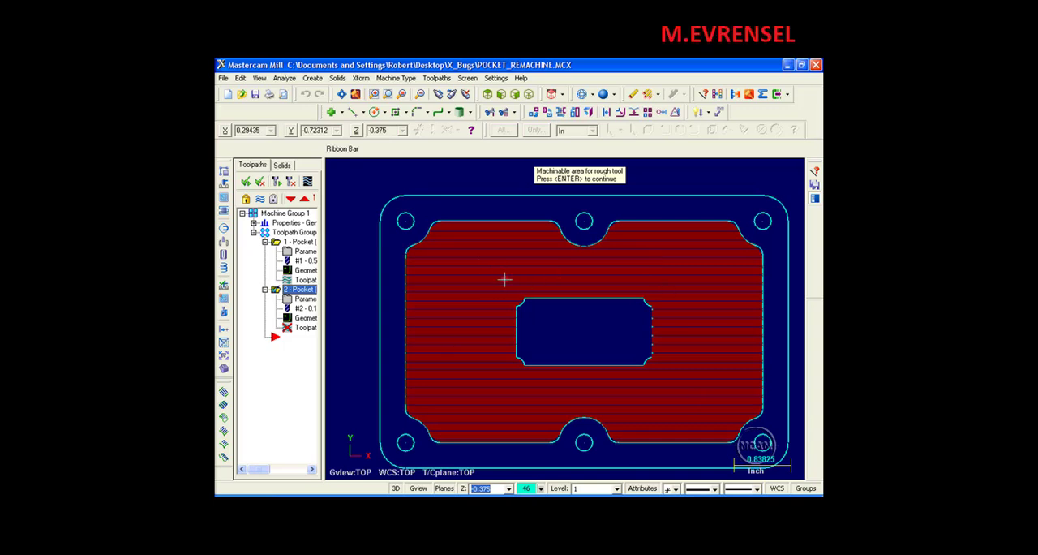
key("Return")
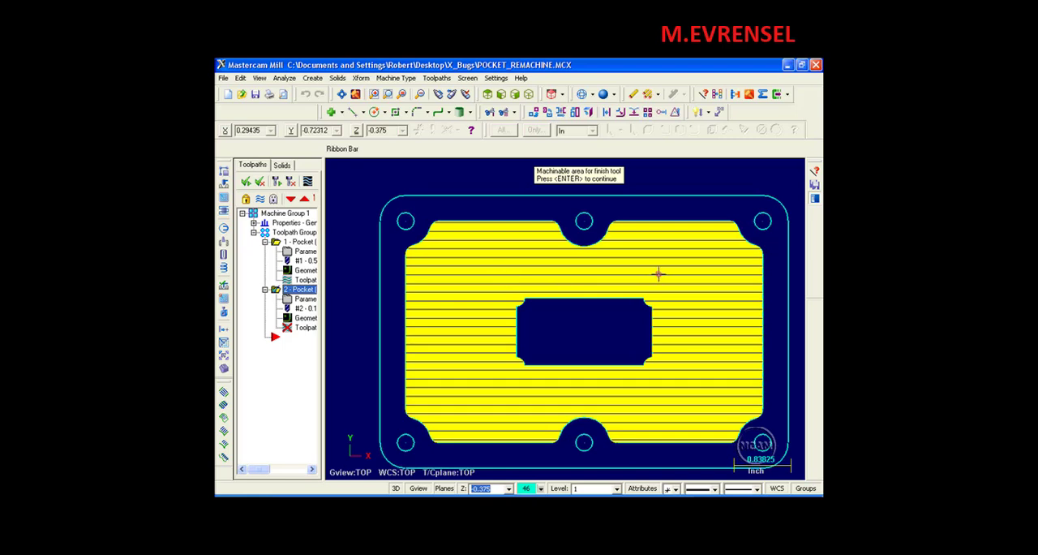
key("Return")
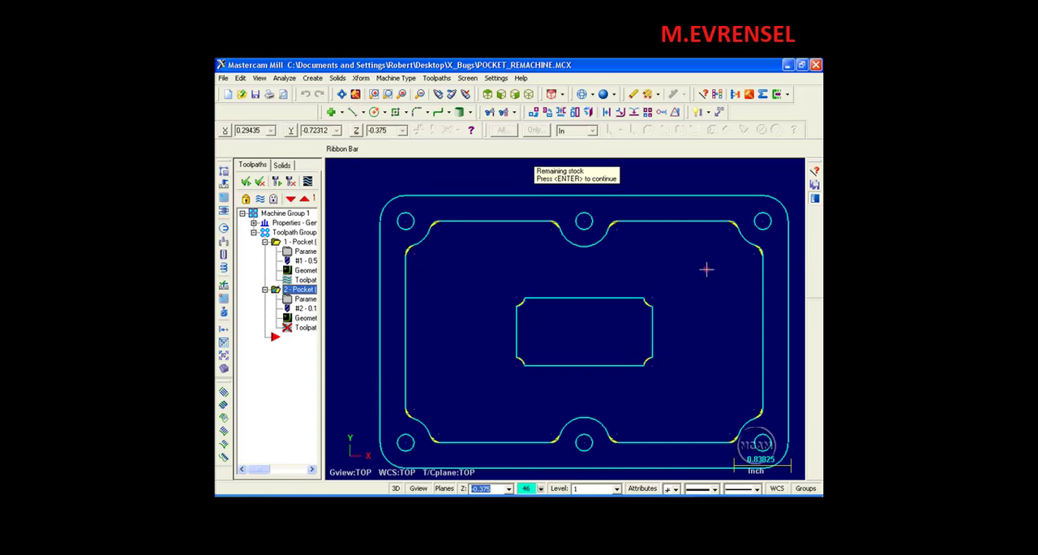
key("Return")
key("Return")
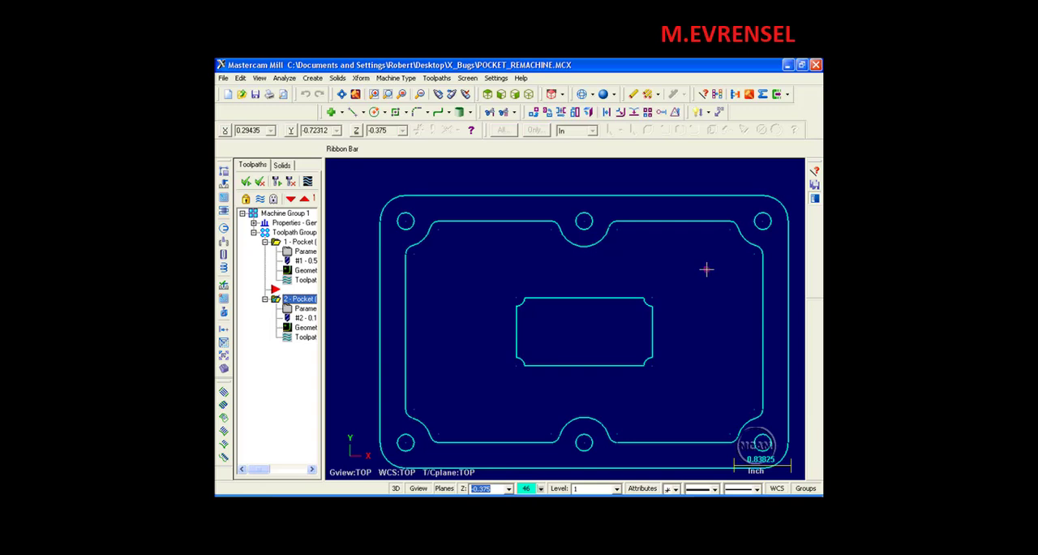
Backplot the remachining toolpath through to its end with the shaded tool sweep turned off, examining the corner moves up close.
left_click(305, 339)
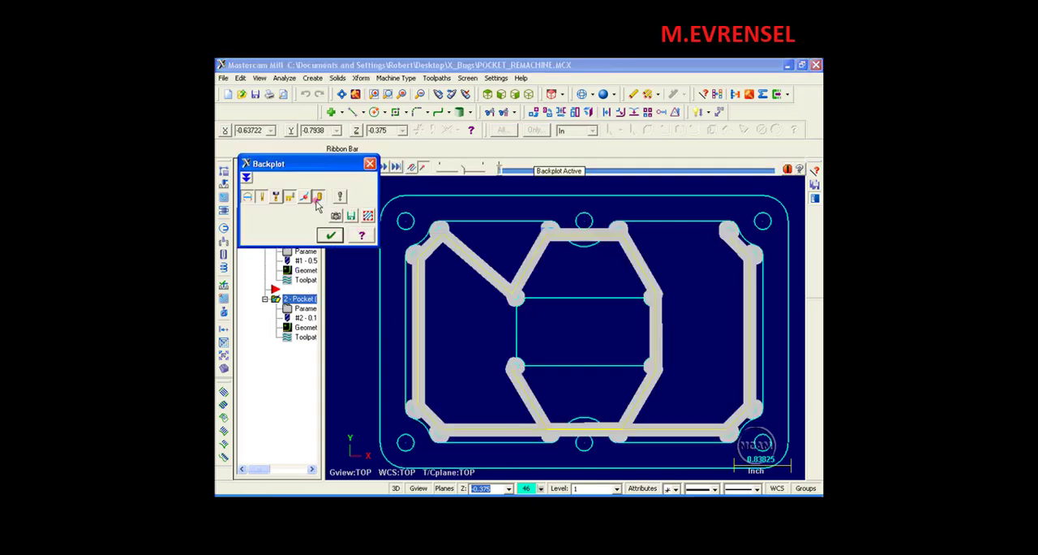
left_click(318, 199)
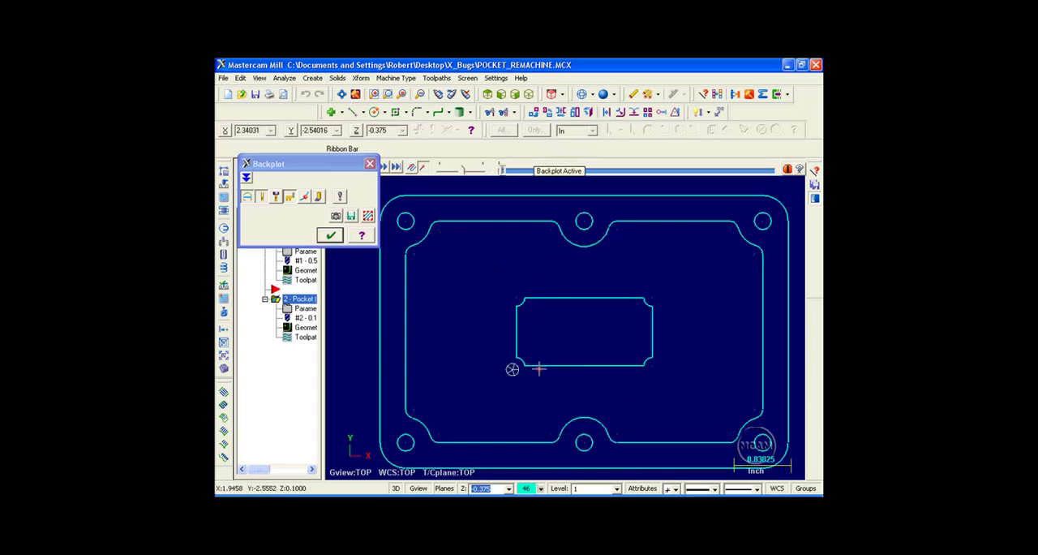
scroll(539, 370, "up", 1)
scroll(539, 370, "up", 3)
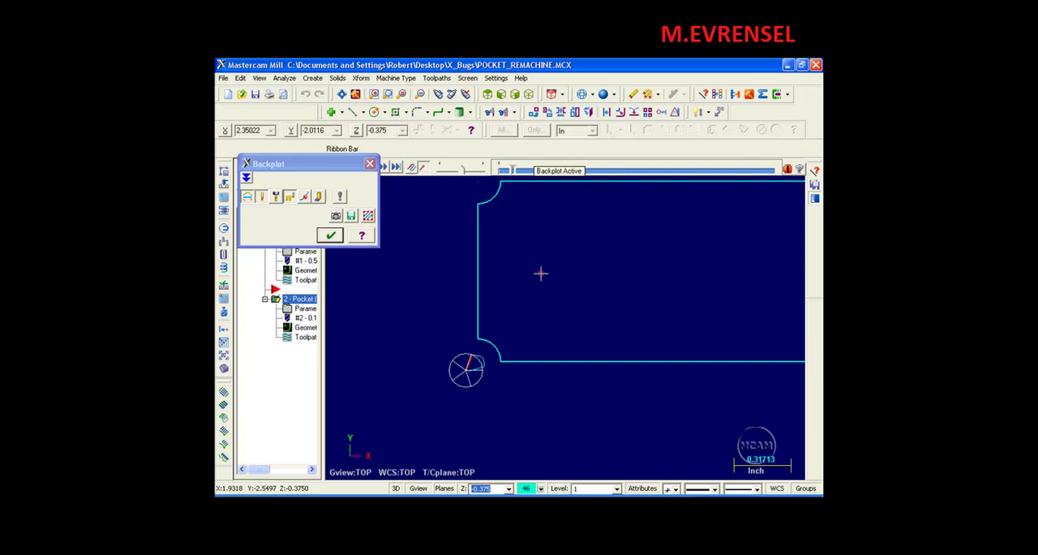
mouse_move(597, 429)
middle_mouse_down()
mouse_move(525, 182)
mouse_move(543, 211)
middle_mouse_up()
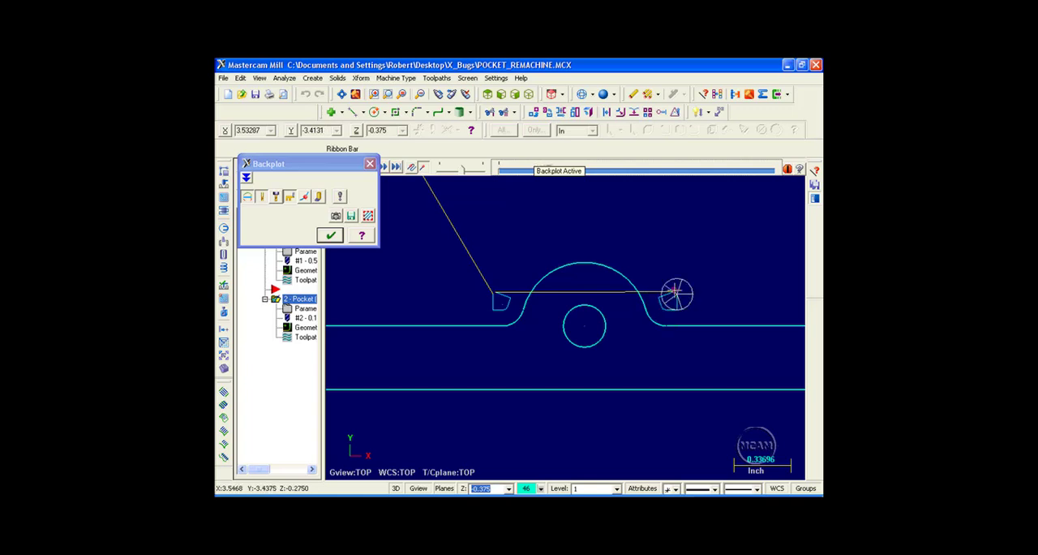
key("alt+F1")
left_click(552, 170)
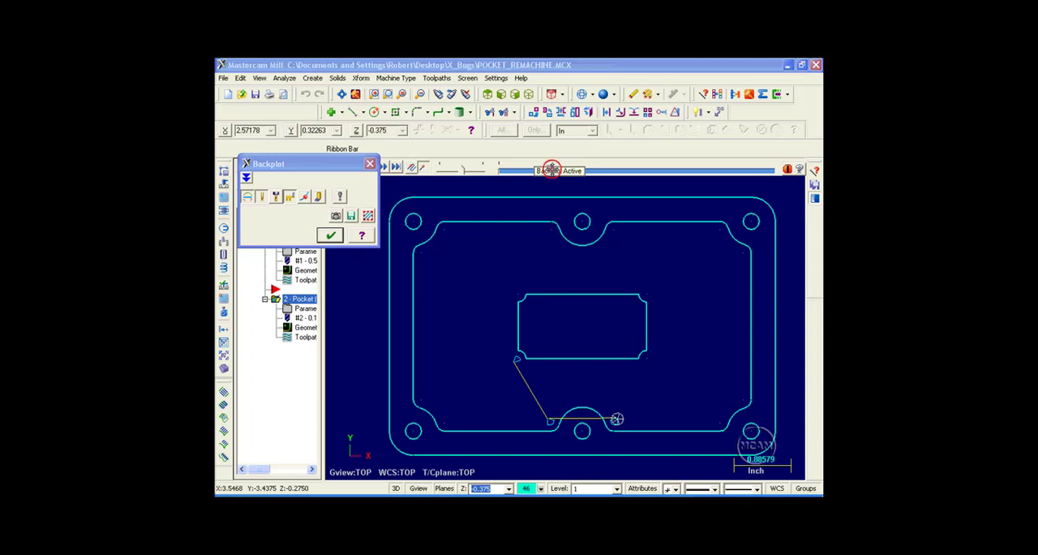
scroll(602, 287, "down", 2)
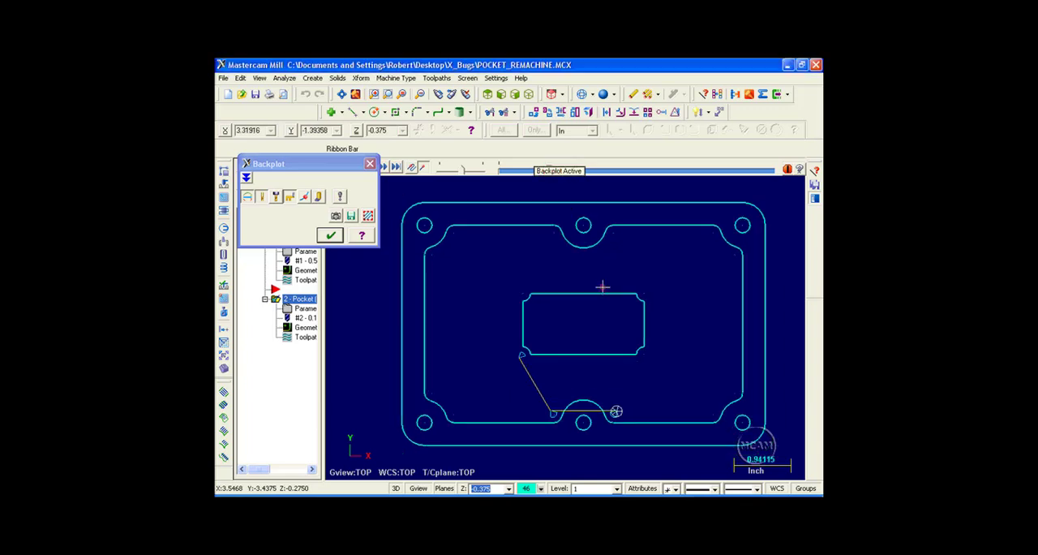
left_click_drag(552, 168, 552, 183)
left_click(550, 171)
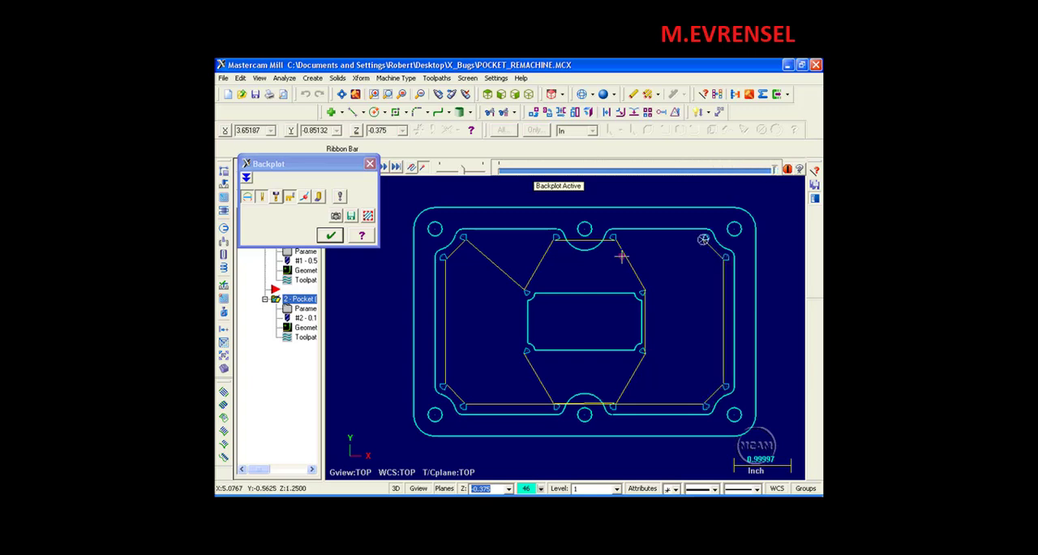
left_click(331, 235)
Set the remachining clearance of the second pocket operation to 30%.
left_click(304, 310)
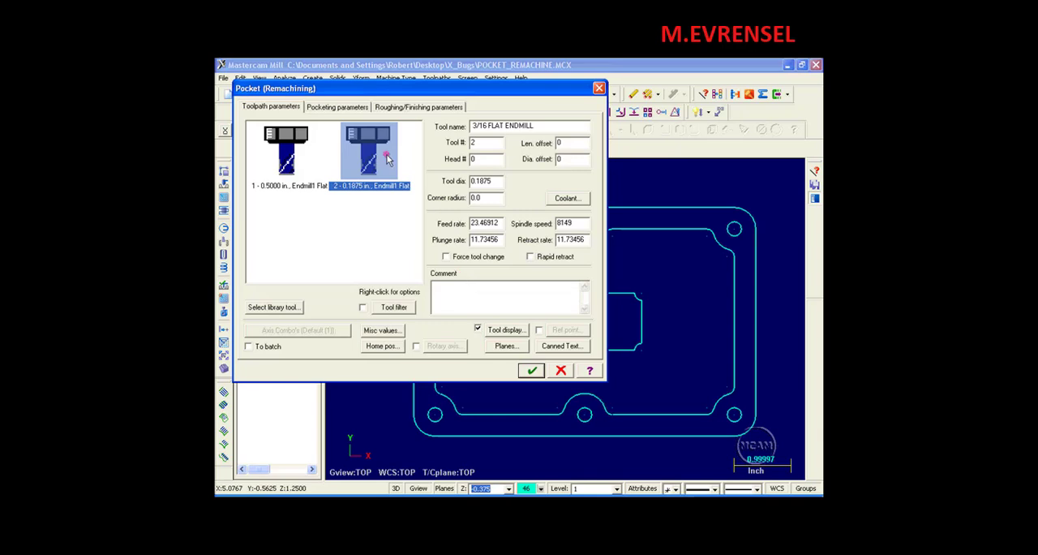
left_click(334, 107)
left_click(338, 335)
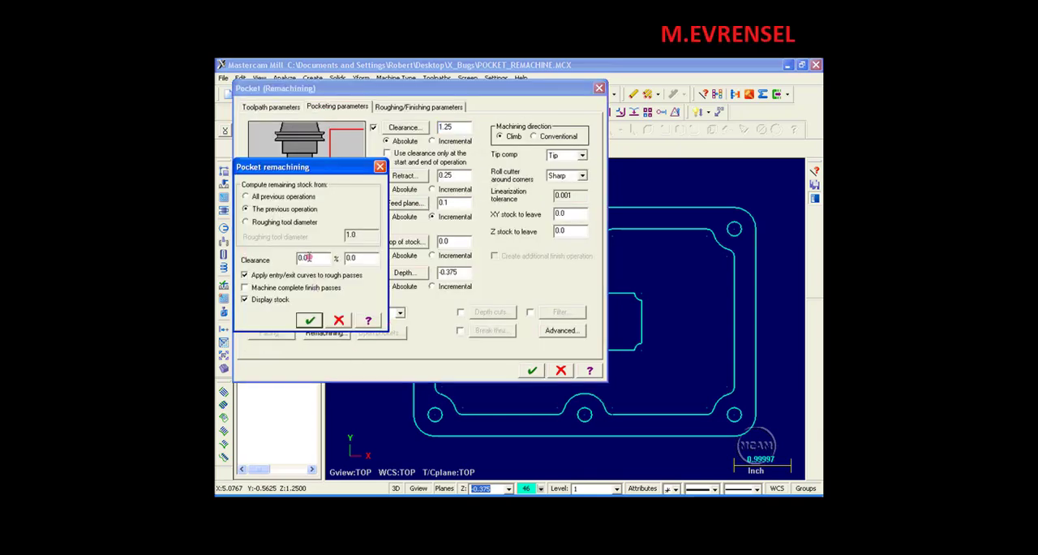
double_click(309, 258)
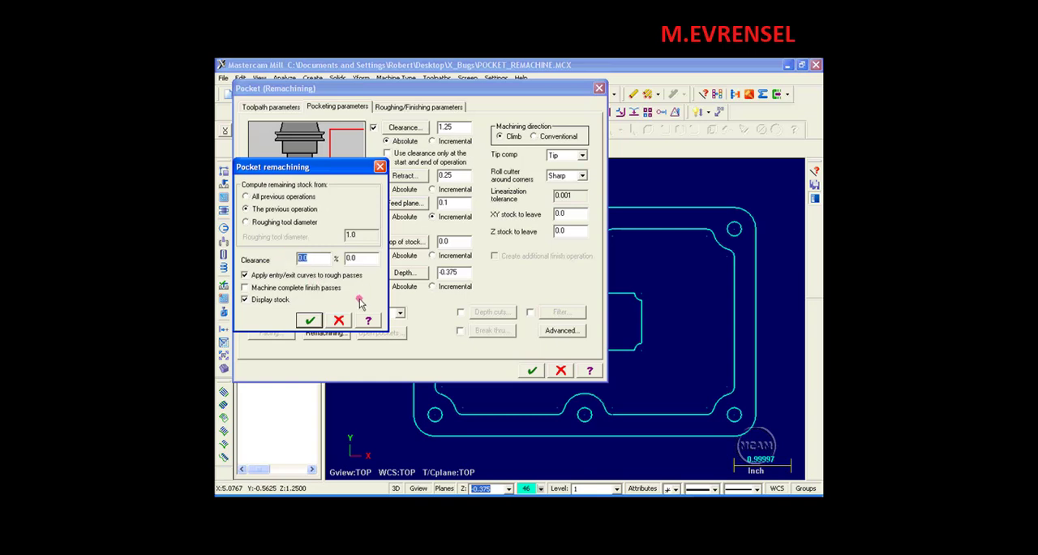
type("30")
key("Return")
left_click(308, 321)
left_click(532, 370)
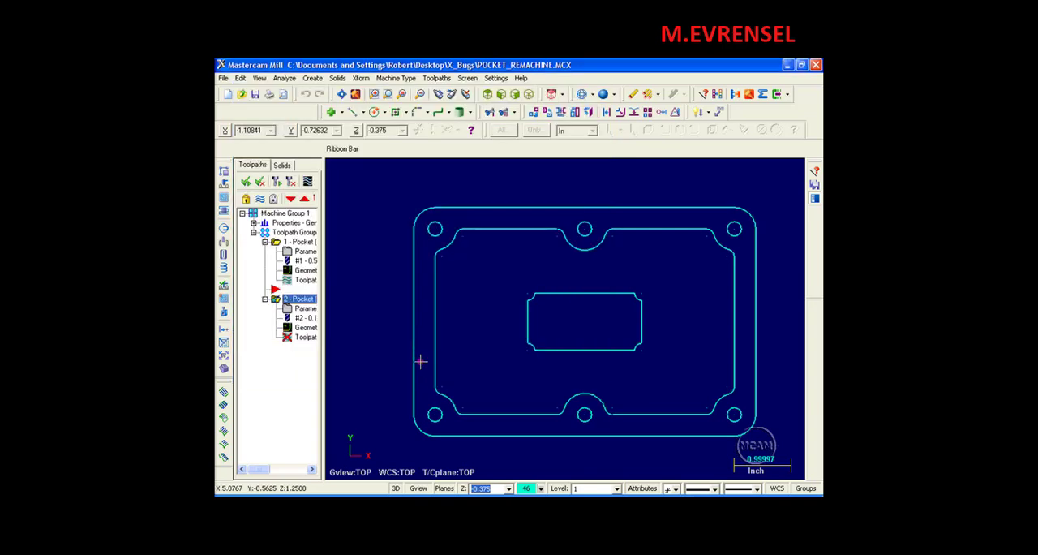
Regenerate the remachining operation with the new clearance, continuing through all the stock displays.
left_click(290, 183)
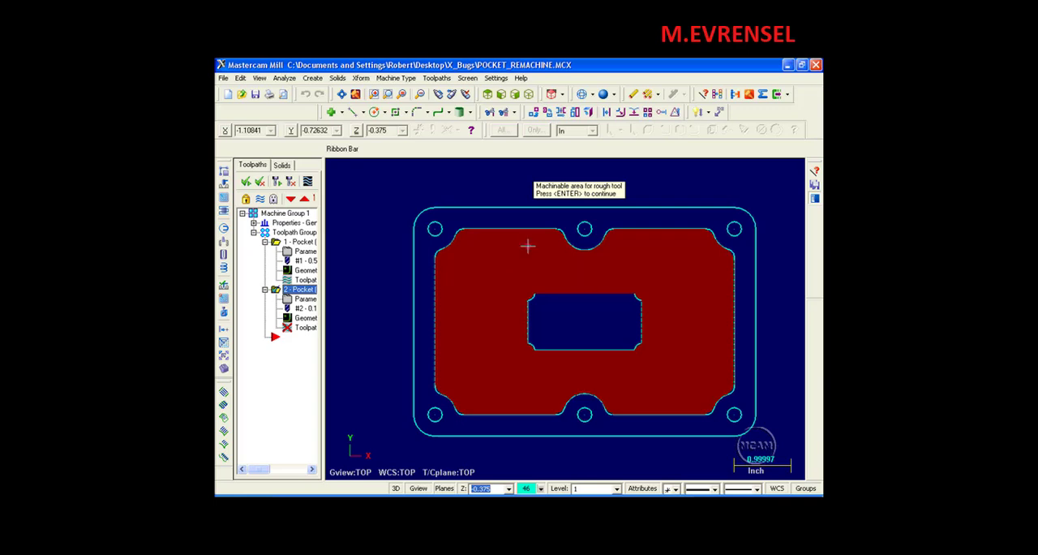
key("Return")
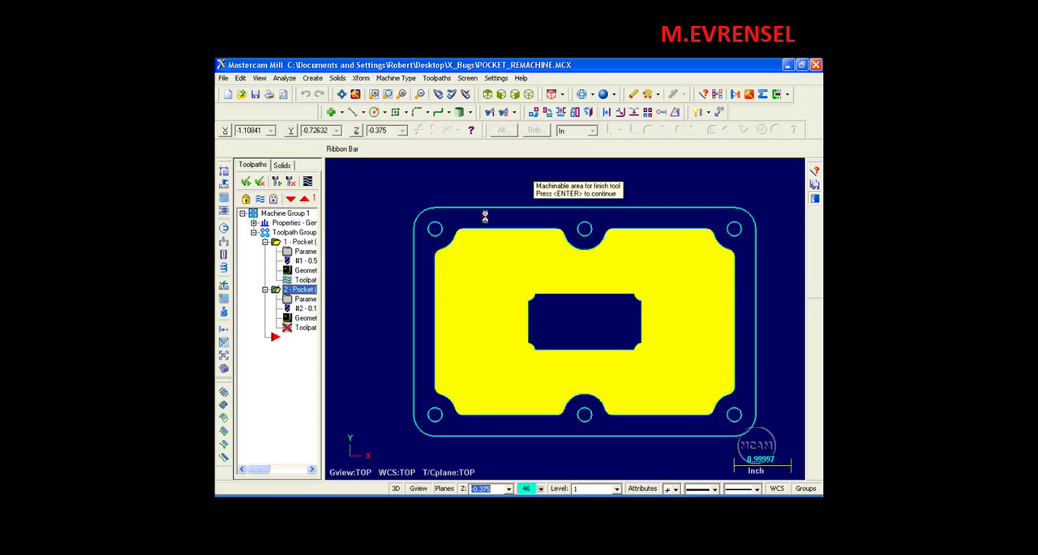
key("Return")
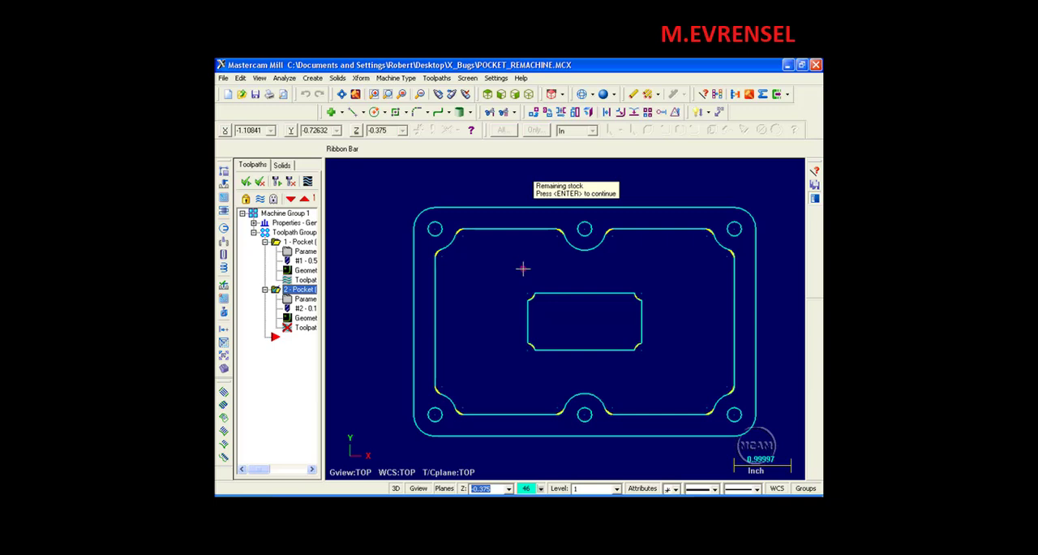
key("Return")
key("Return")
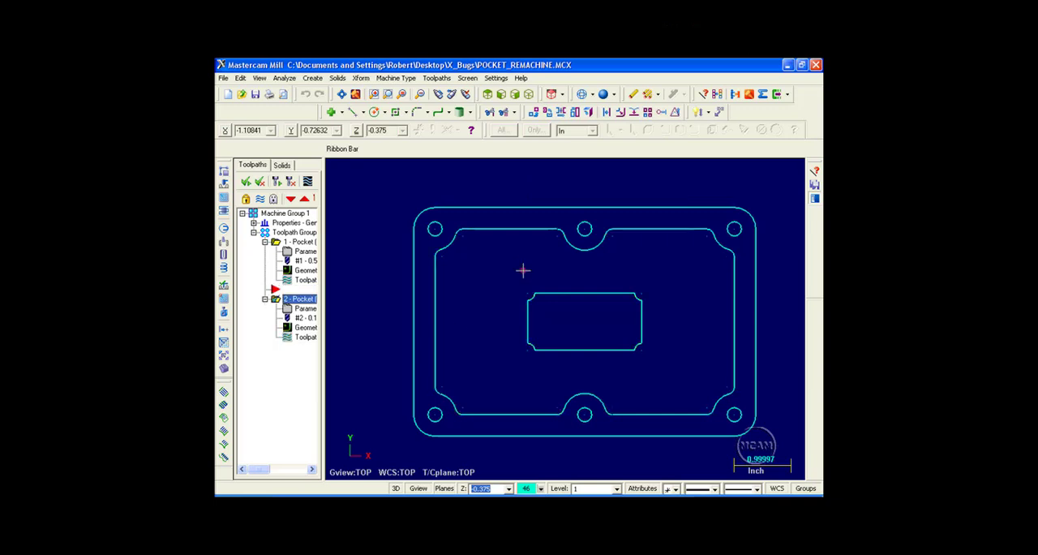
Backplot the regenerated toolpath move by move around the island's lower-left corner and the fillet beside the lower middle hole.
left_click(308, 339)
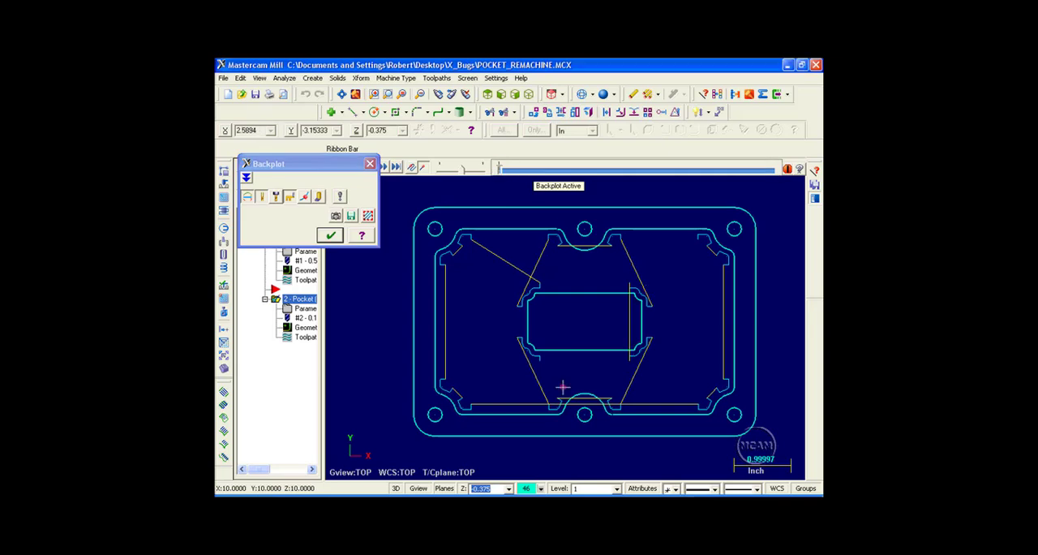
scroll(530, 347, "up", 8)
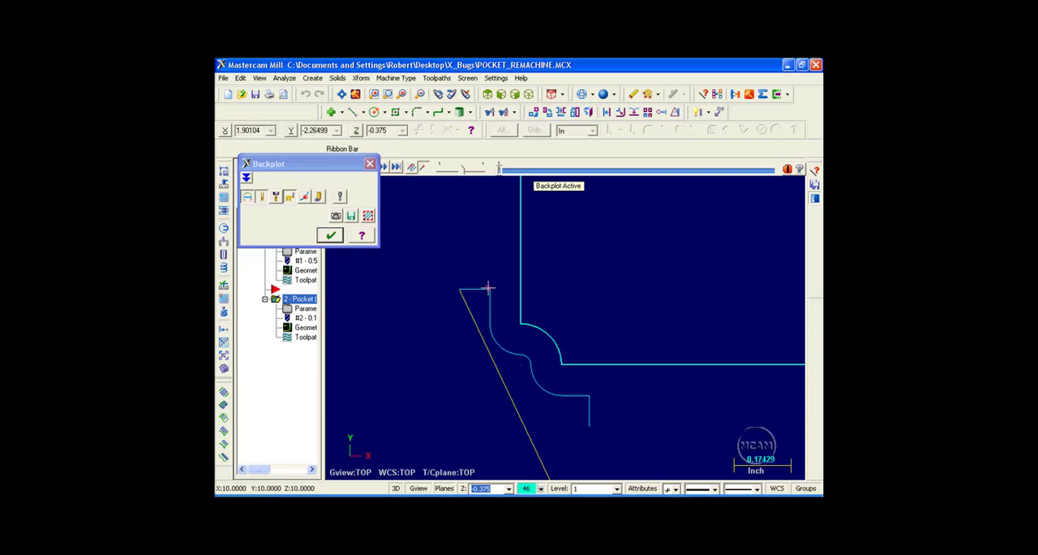
left_click(500, 170)
scroll(574, 241, "down", 2)
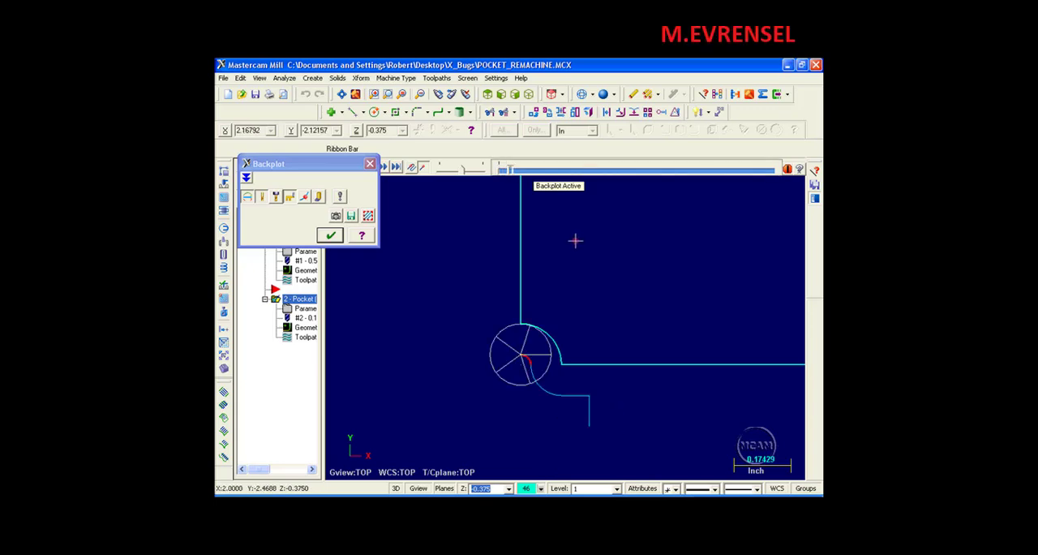
key("s")
key("s")
key("s")
key("s")
key("s")
middle_click_drag(576, 239, 565, 257)
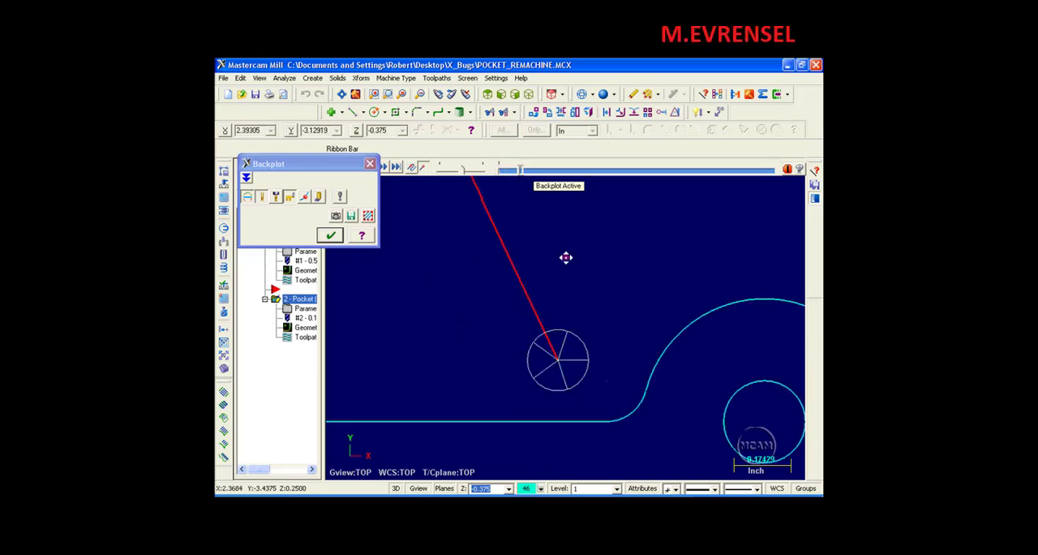
key("s")
key("s")
key("s")
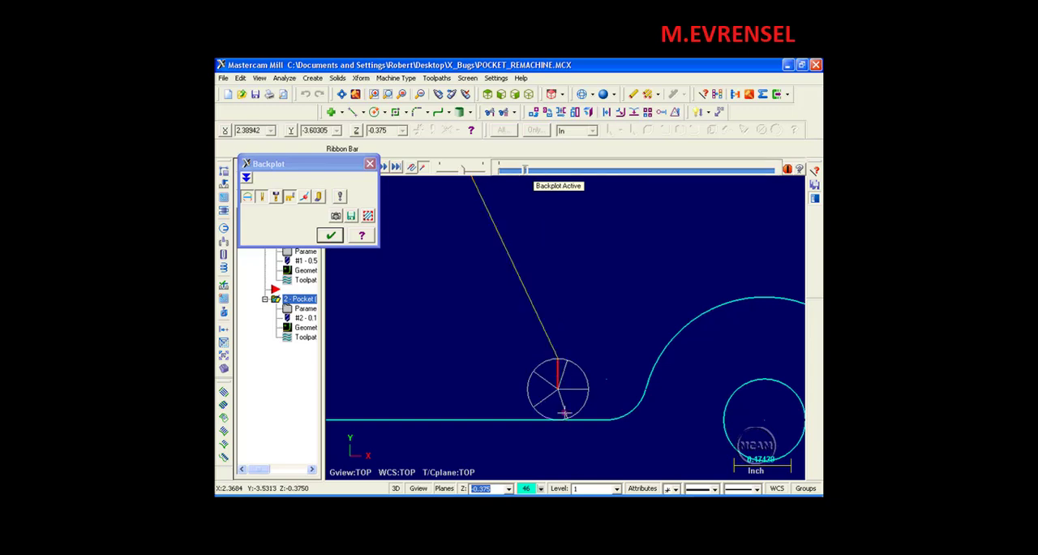
key("s")
key("s")
key("s")
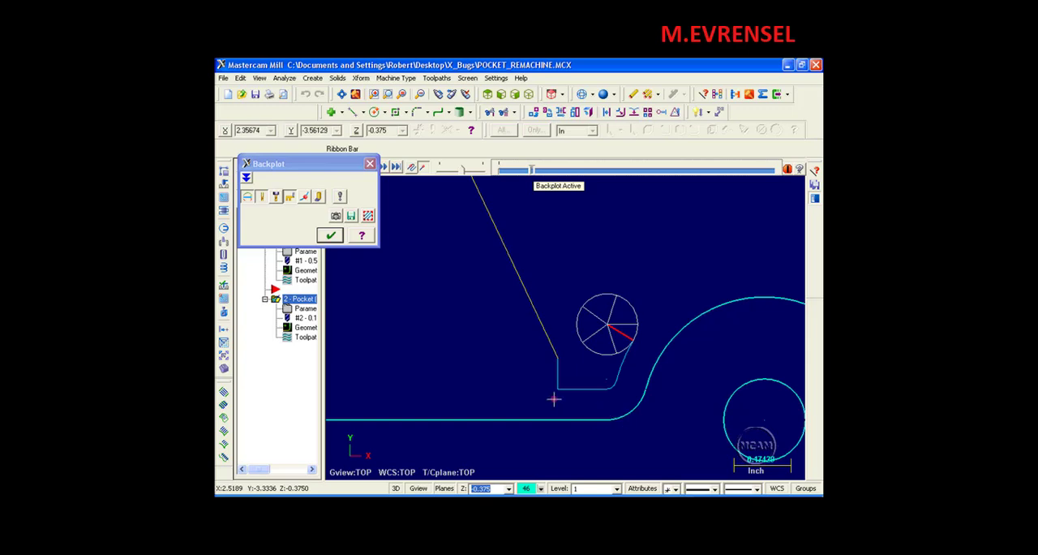
left_click(330, 236)
Enable machining of complete finish passes and turn off the stock display in the remachining settings.
left_click(306, 310)
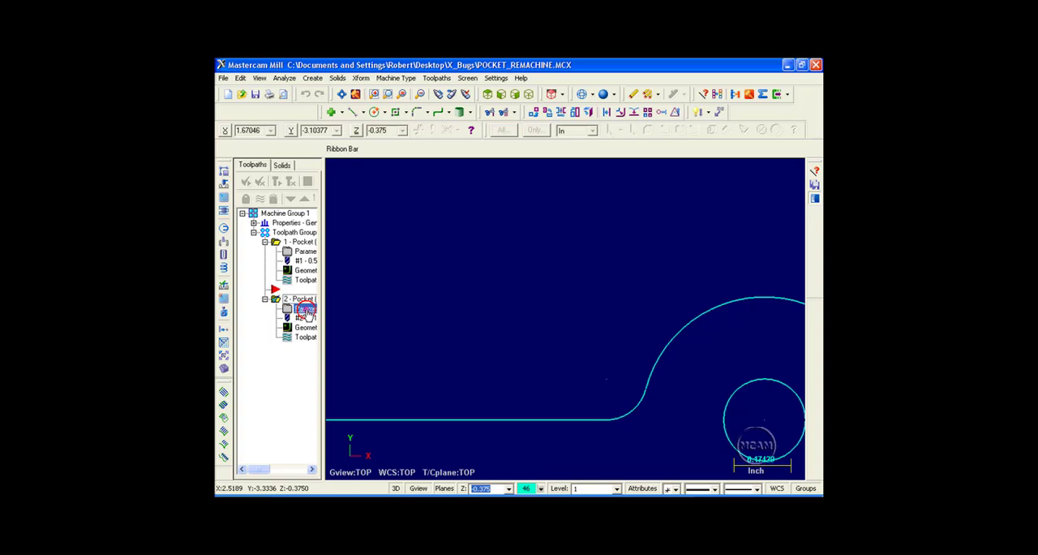
left_click(335, 332)
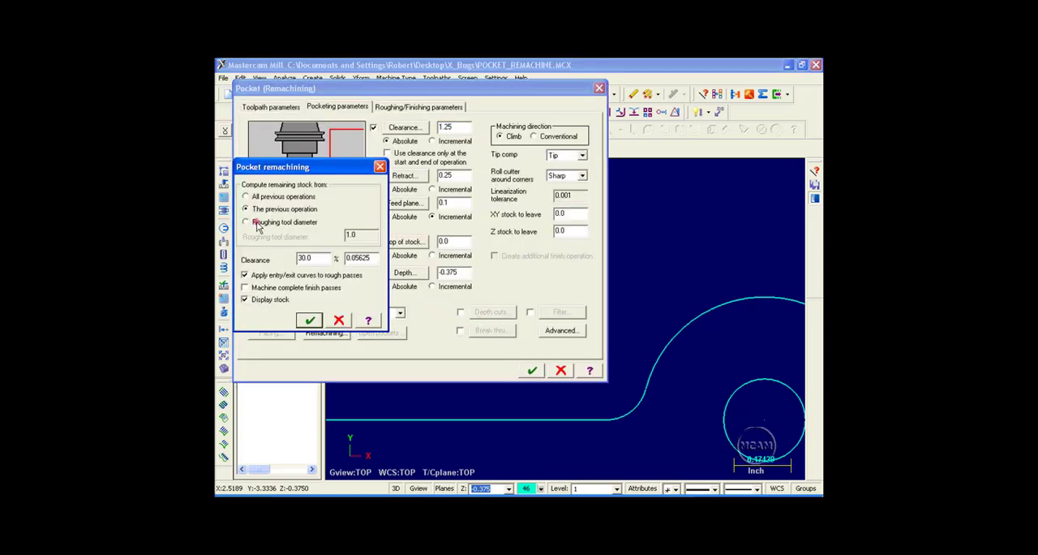
left_click(244, 287)
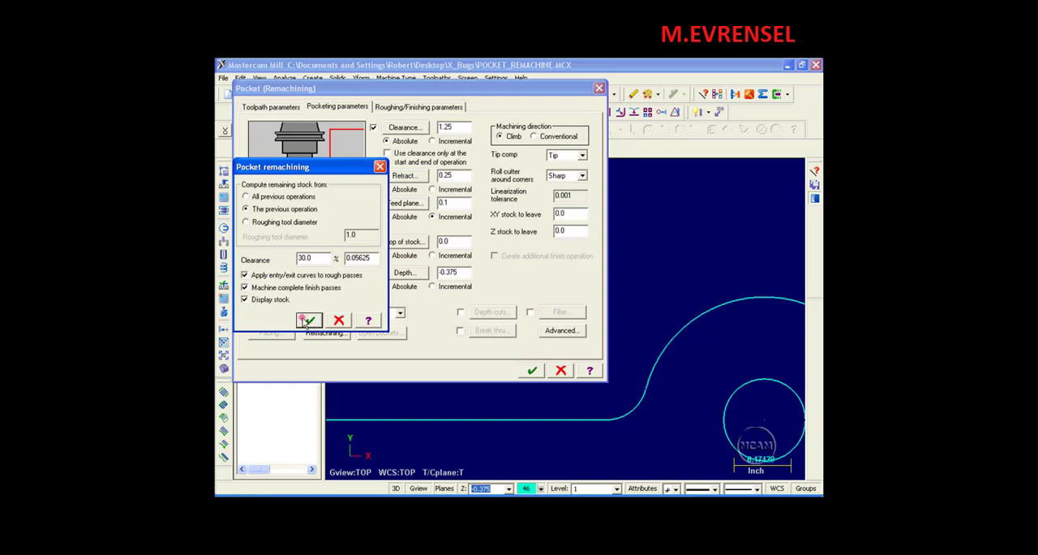
left_click(245, 299)
left_click(309, 320)
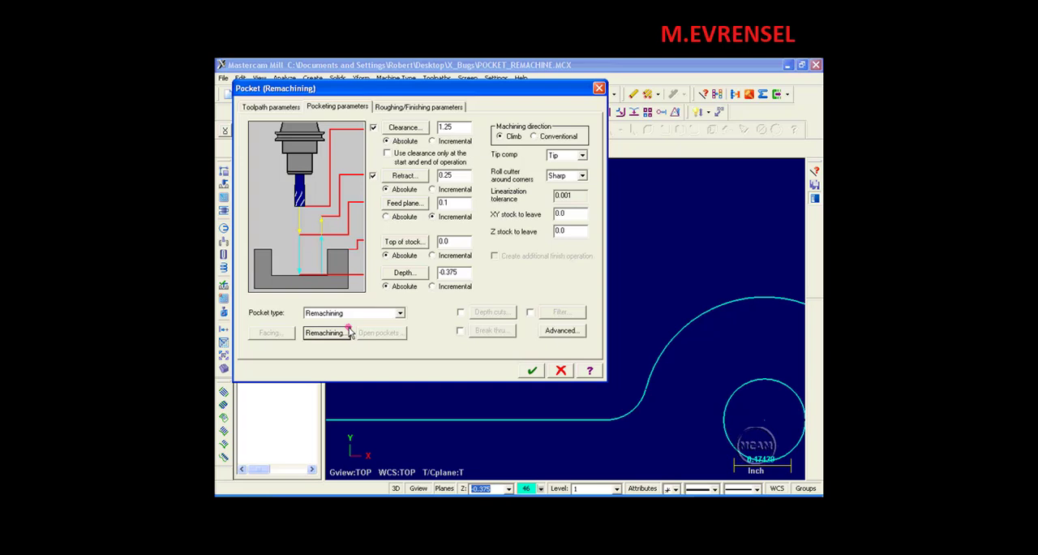
left_click(538, 375)
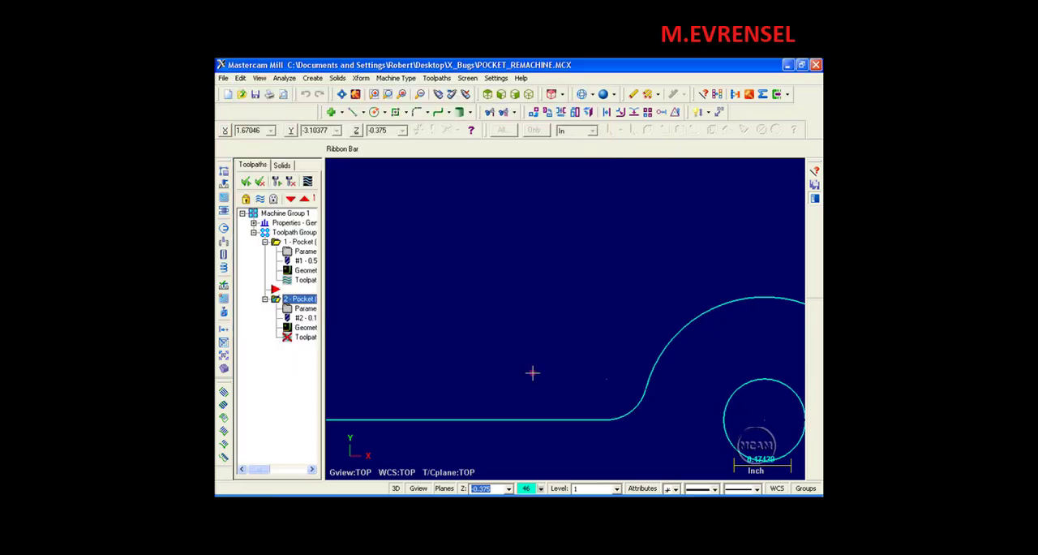
Regenerate the remachining operation and backplot its complete finish passes around the pocket wall and island to the end.
left_click(291, 181)
key("alt+F1")
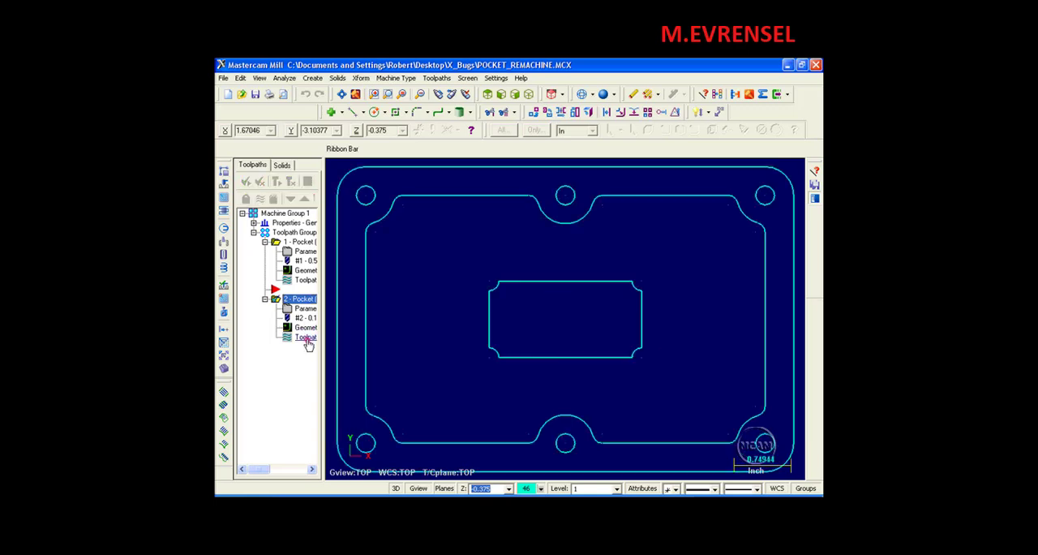
left_click(308, 338)
left_click(519, 209)
key("s")
key("s")
key("s")
key("s")
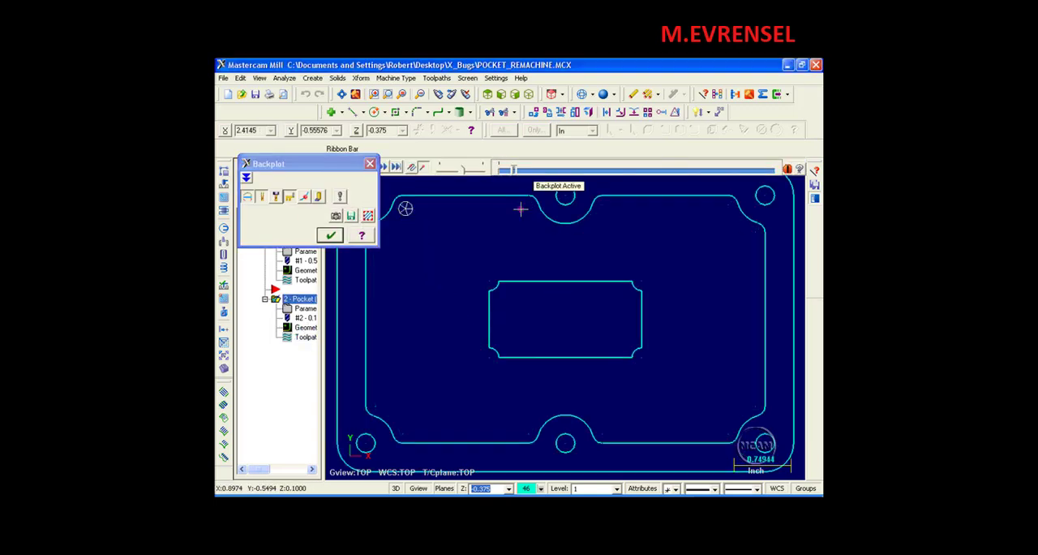
left_click_drag(335, 163, 320, 116)
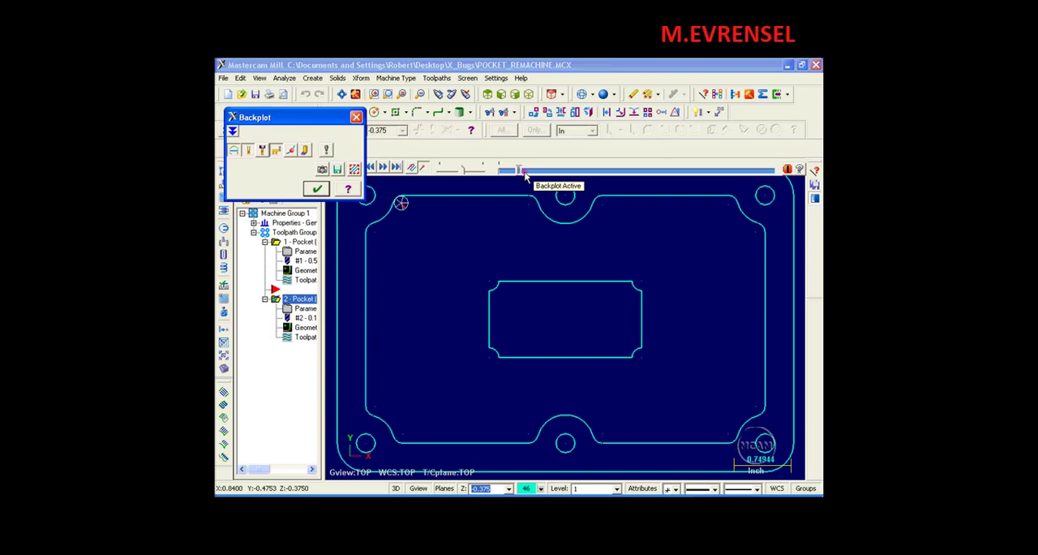
left_click(521, 171)
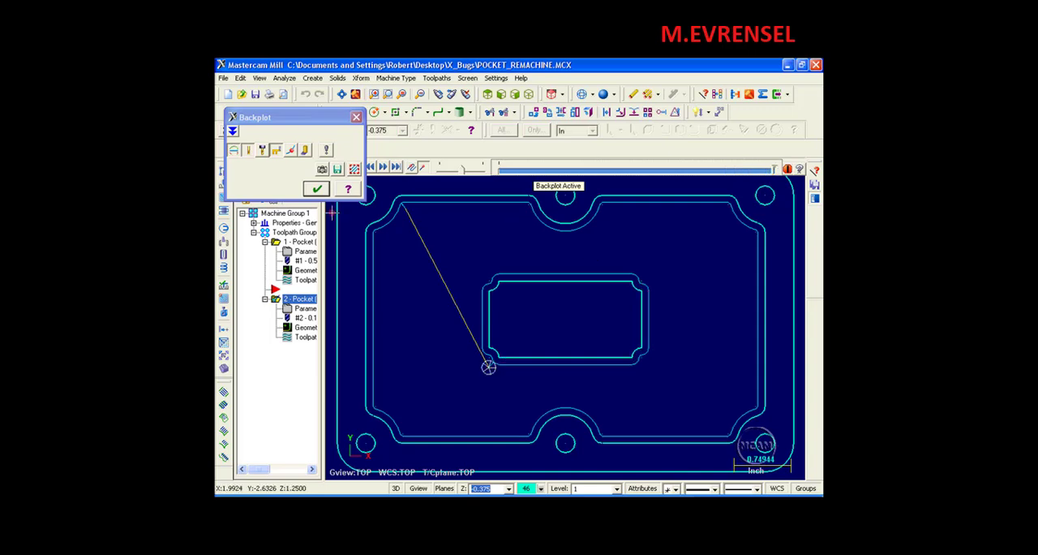
Close the backplot and review the remachining operation's pocketing and roughing/finishing parameters.
left_click(316, 189)
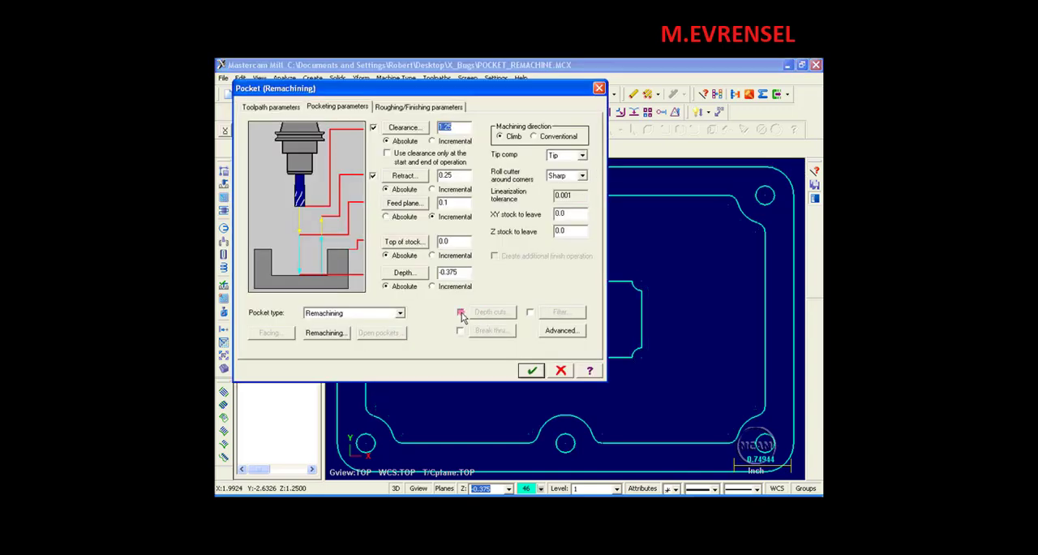
left_click(422, 107)
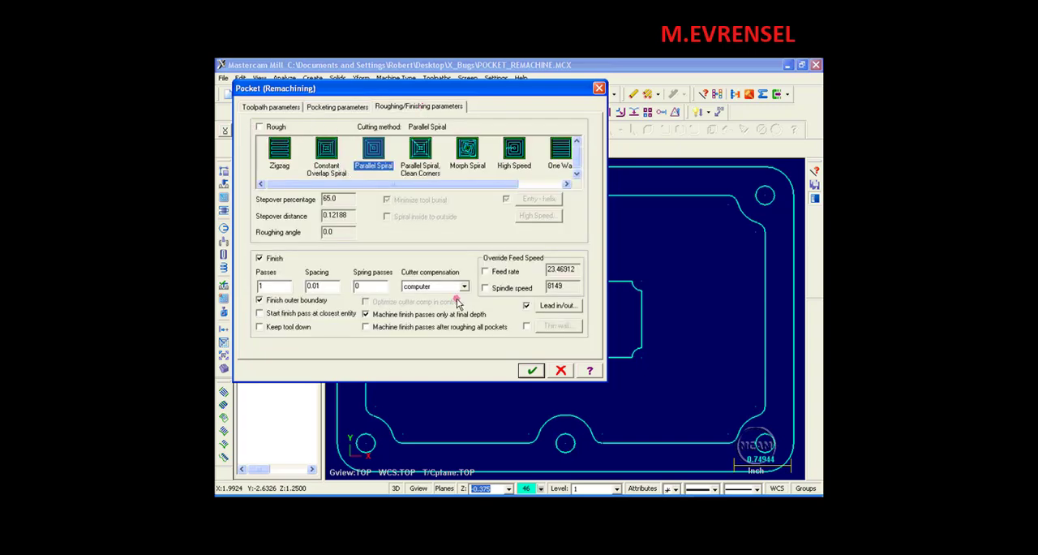
left_click(532, 371)
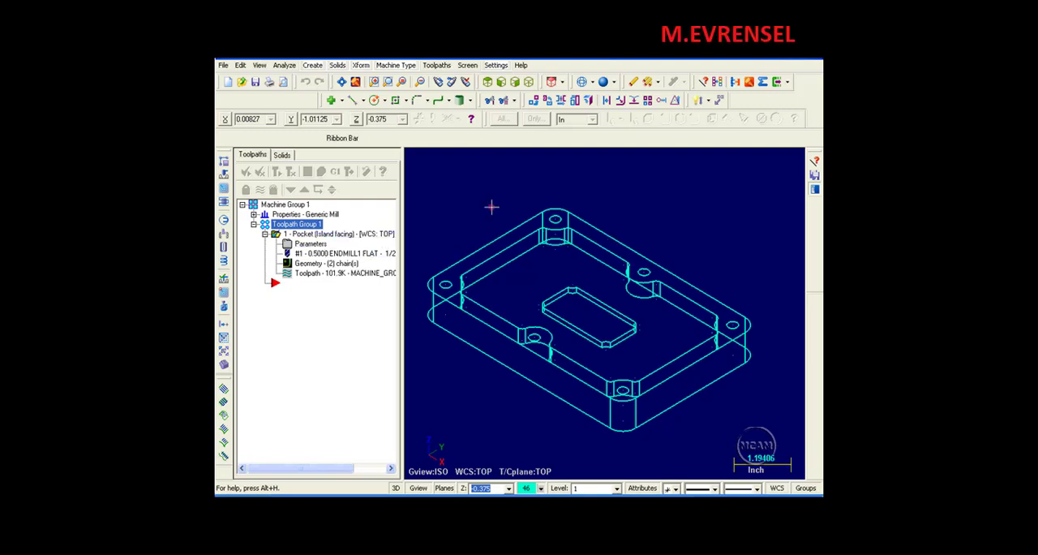
Analyze the properties of the fillet arc at the pocket wall's upper-left corner.
middle_click_drag(587, 273, 589, 293)
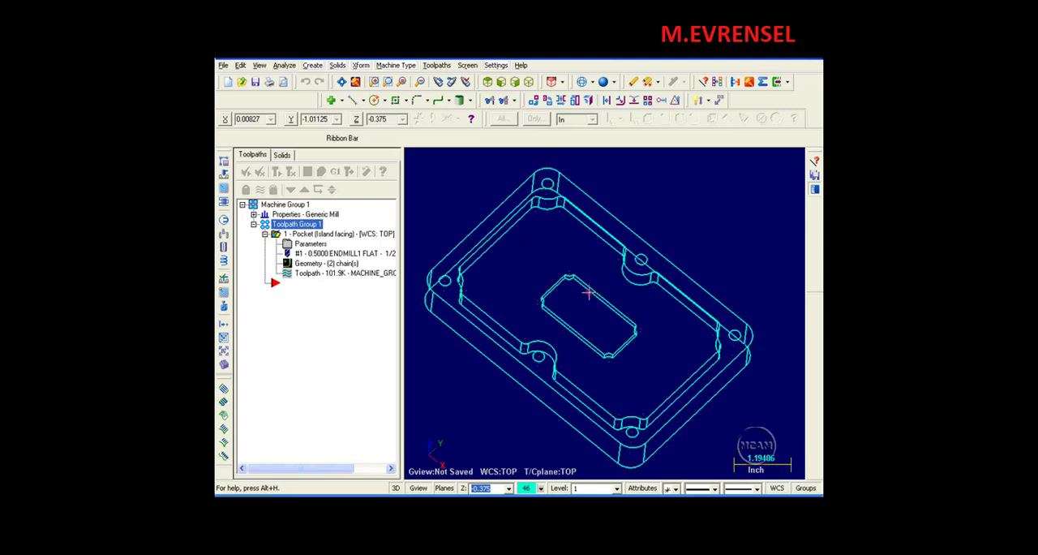
left_click(704, 82)
left_click(533, 210)
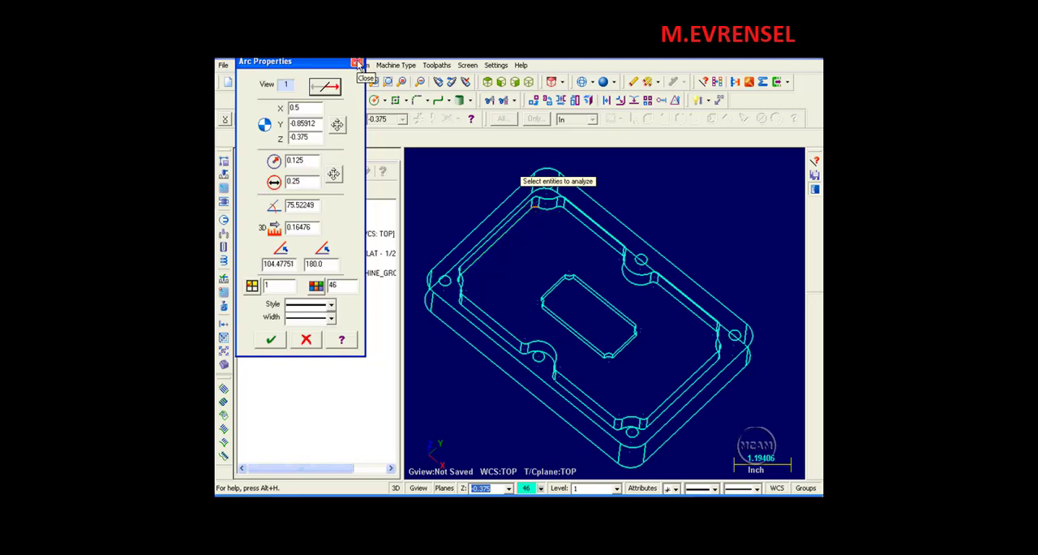
left_click(357, 63)
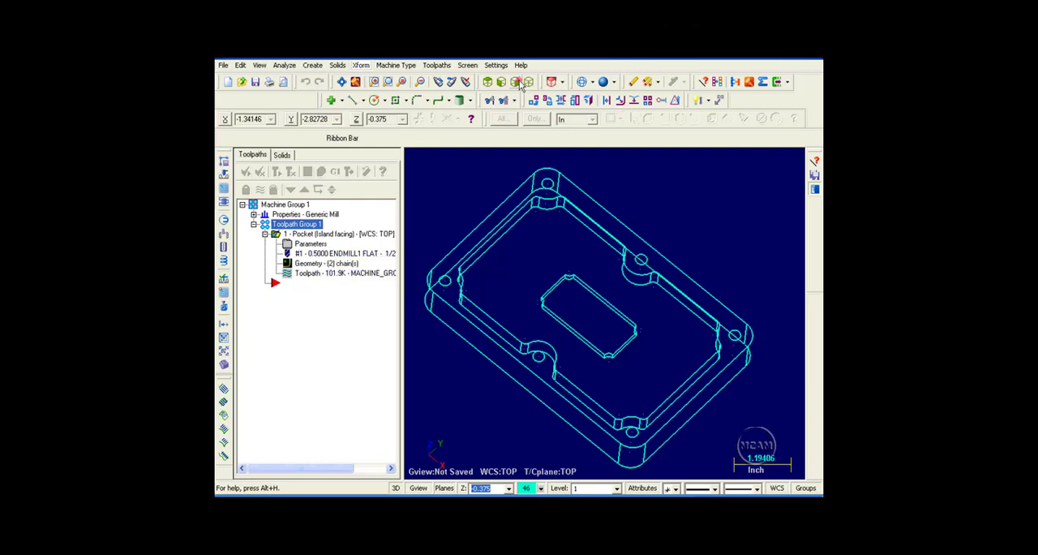
left_click(488, 82)
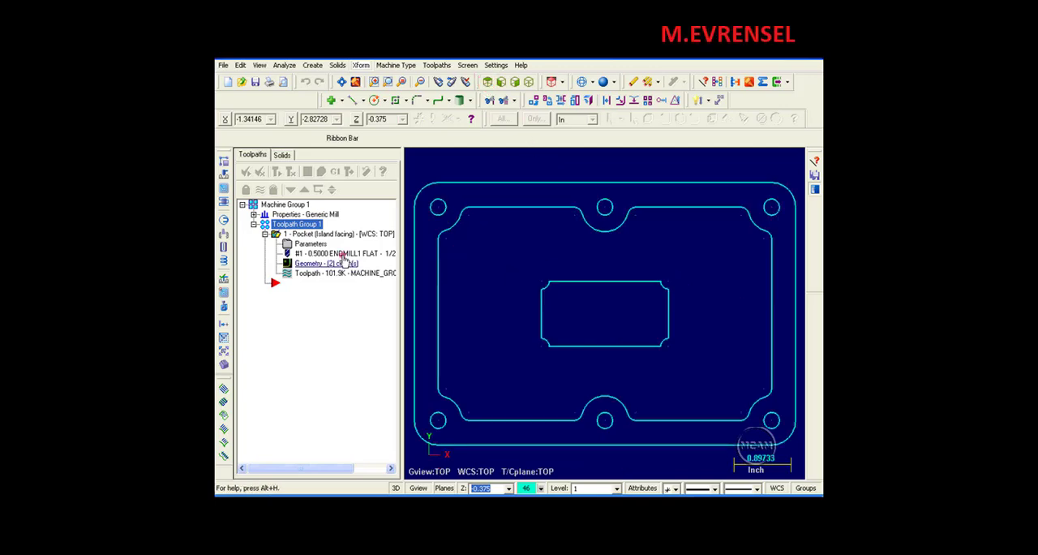
Backplot the island facing pocket operation and inspect the material left in the upper-left corner fillets.
left_click(312, 273)
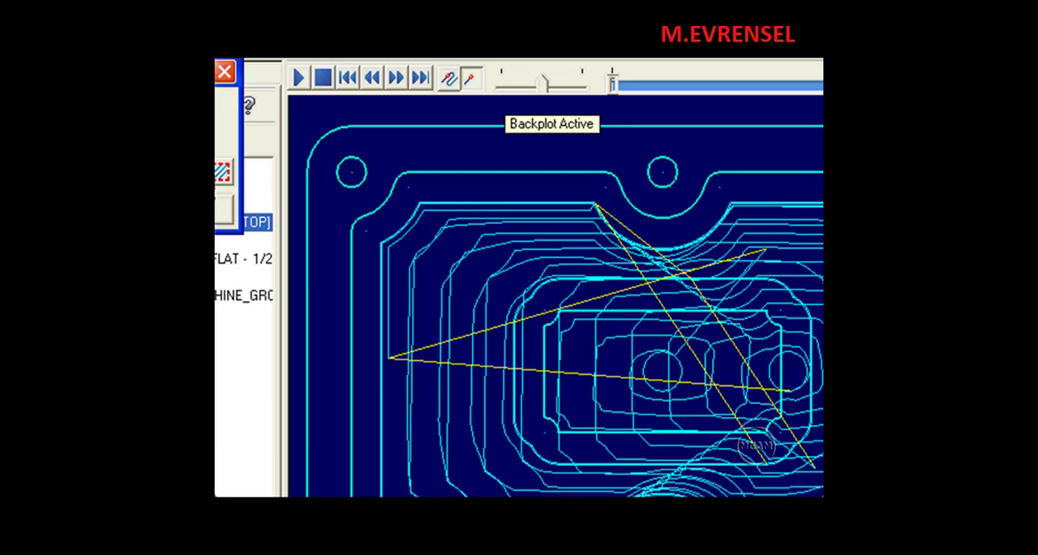
scroll(373, 228, "up", 8)
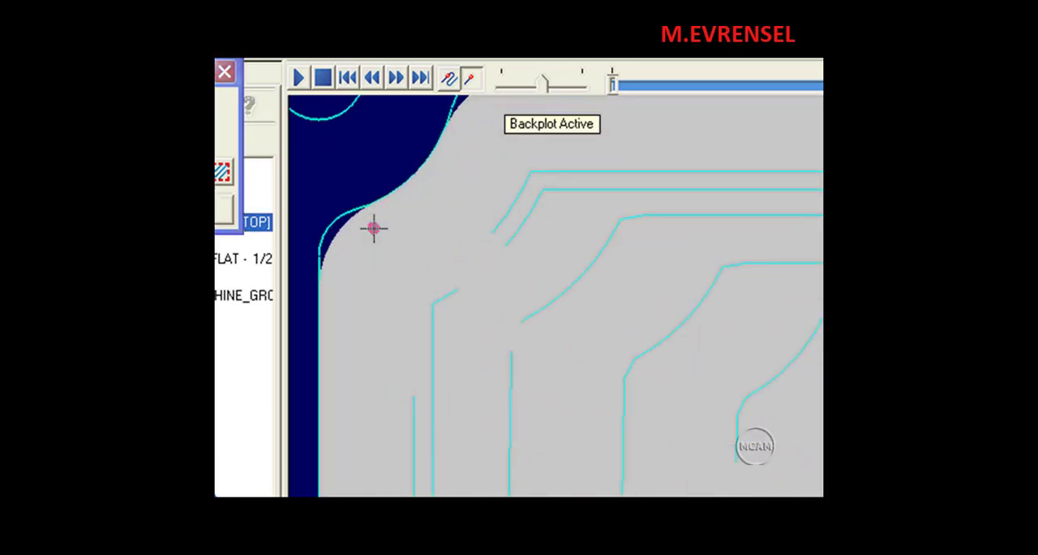
middle_click_drag(371, 228, 519, 288)
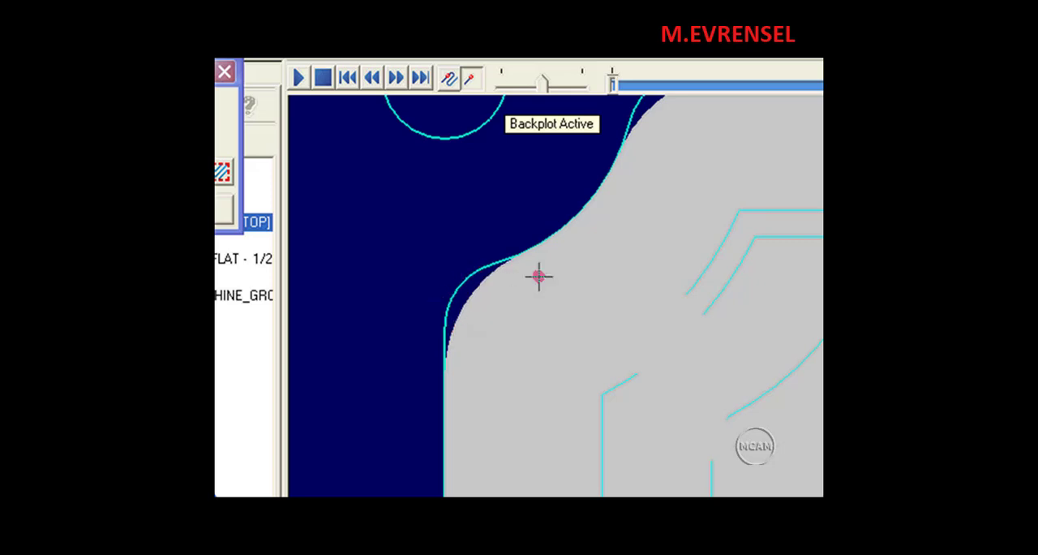
scroll(621, 304, "down", 3)
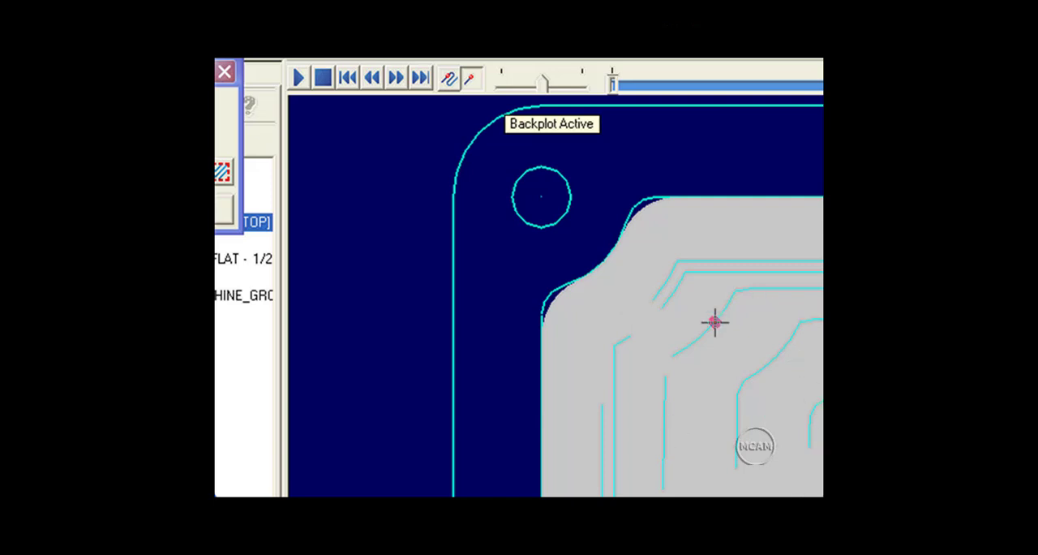
scroll(558, 312, "up", 3)
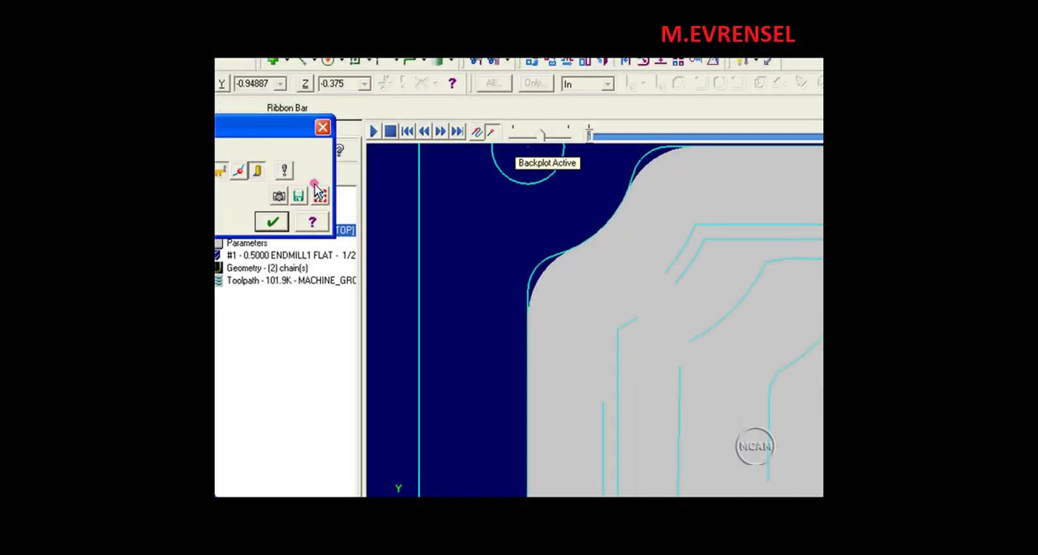
left_click(323, 127)
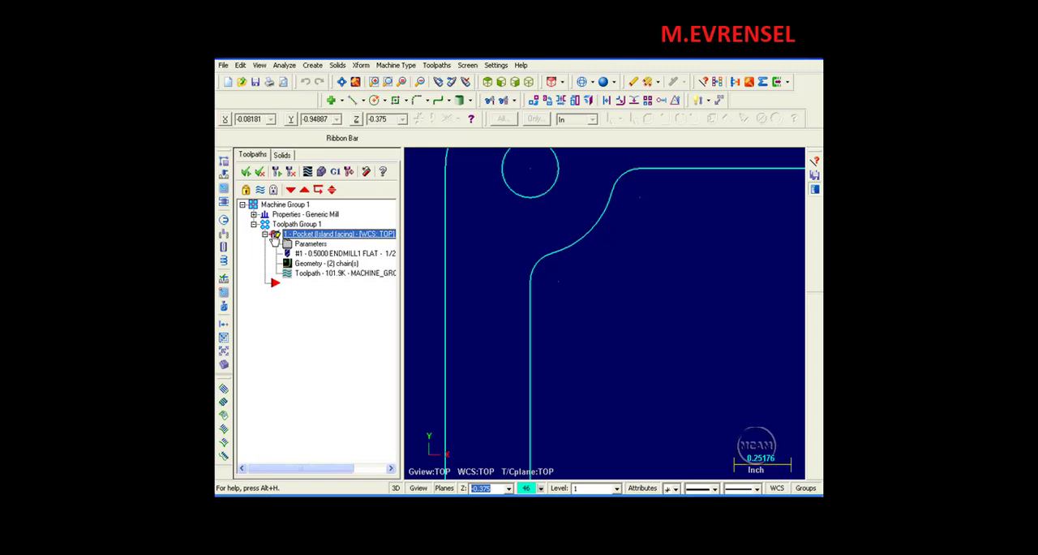
Copy the island facing pocket operation after the original and assign the library's 3/16 flat end mill to the copy.
right_click_drag(276, 252, 277, 264)
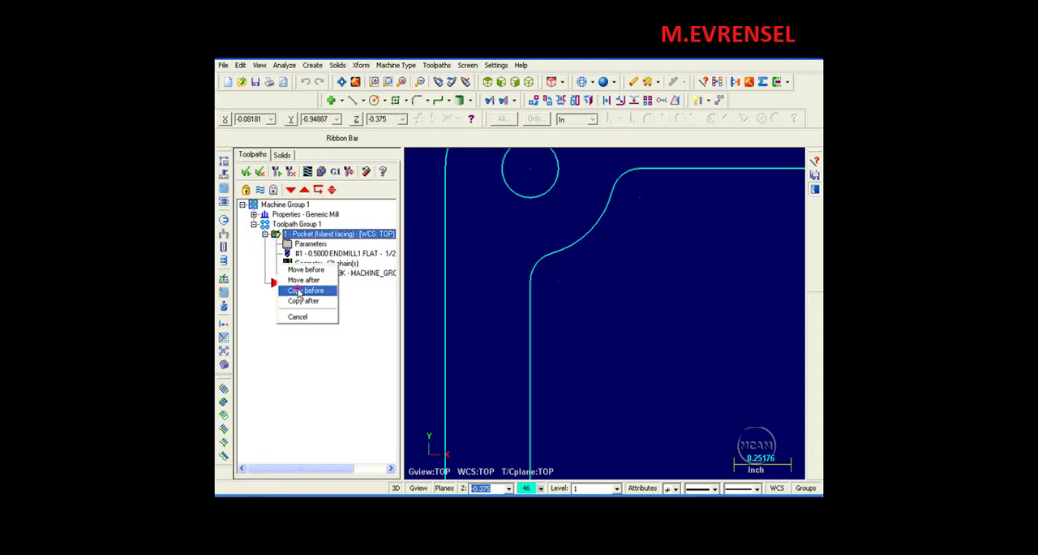
left_click(304, 301)
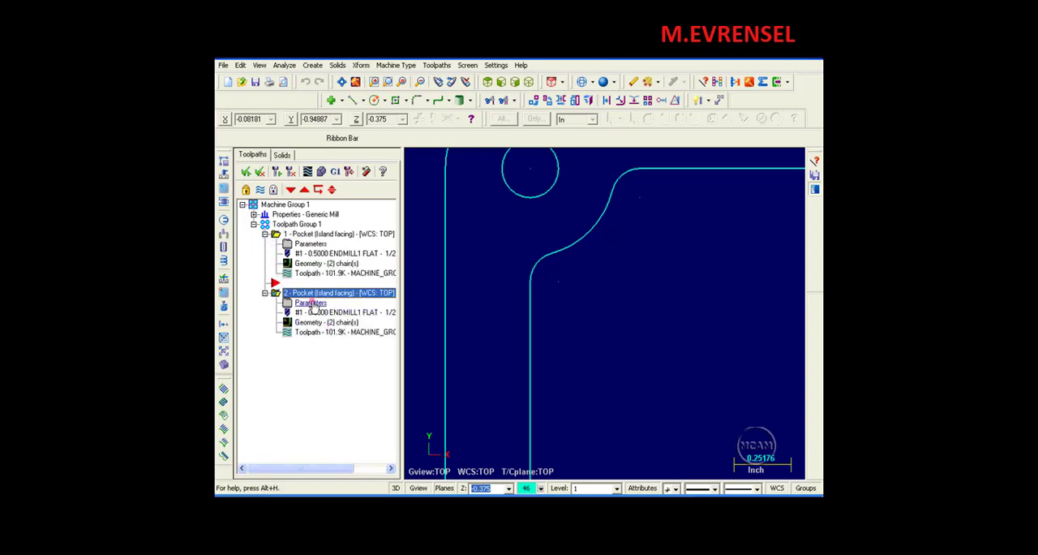
left_click(313, 303)
left_click(297, 120)
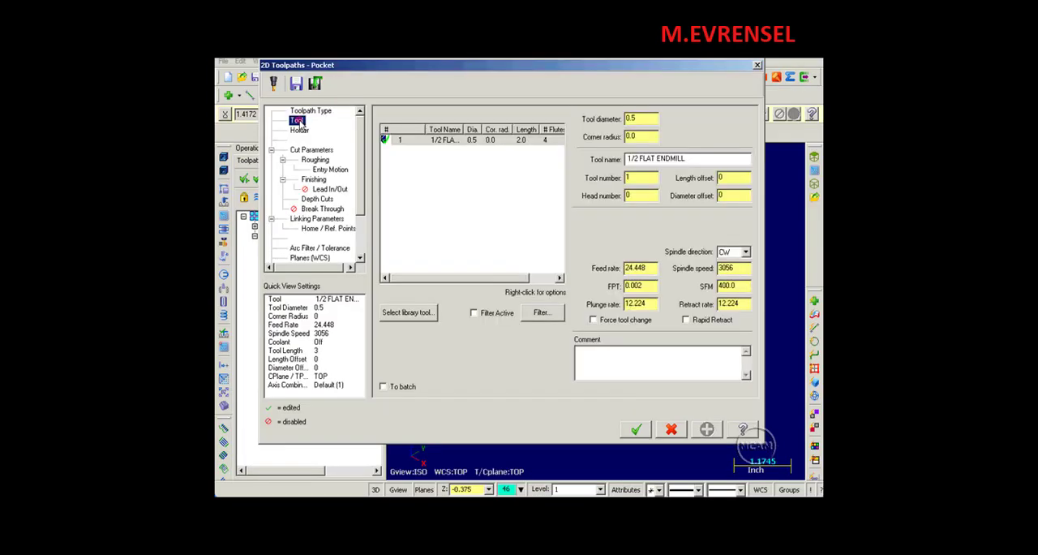
left_click(404, 314)
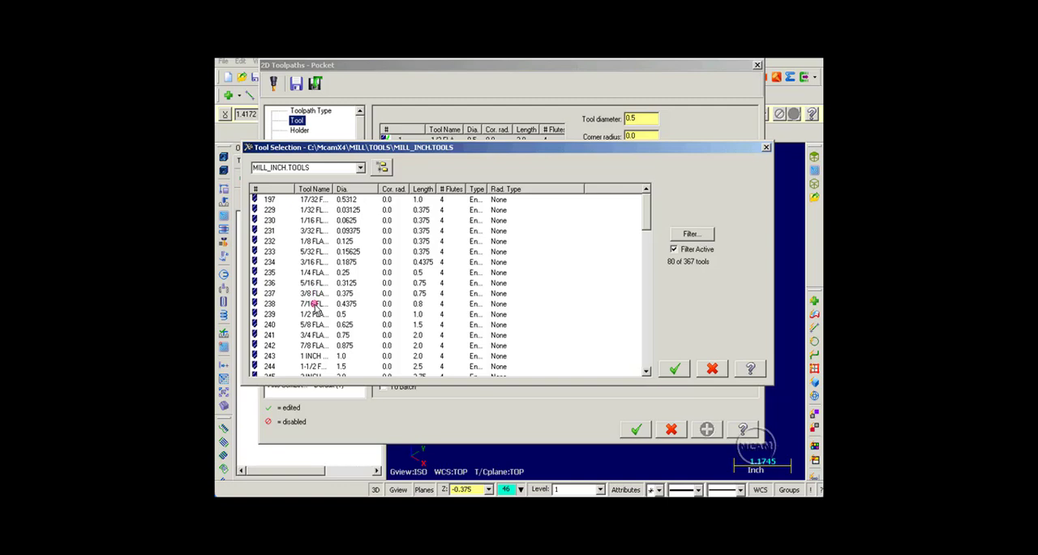
left_click(310, 261)
left_click(676, 370)
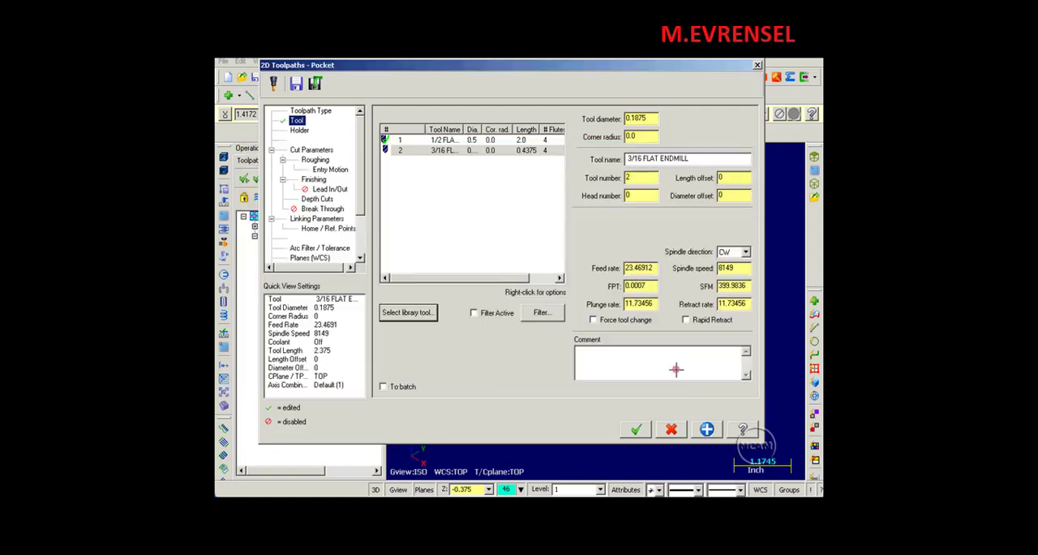
Change the copied operation's pocket type to Remachining.
left_click(302, 150)
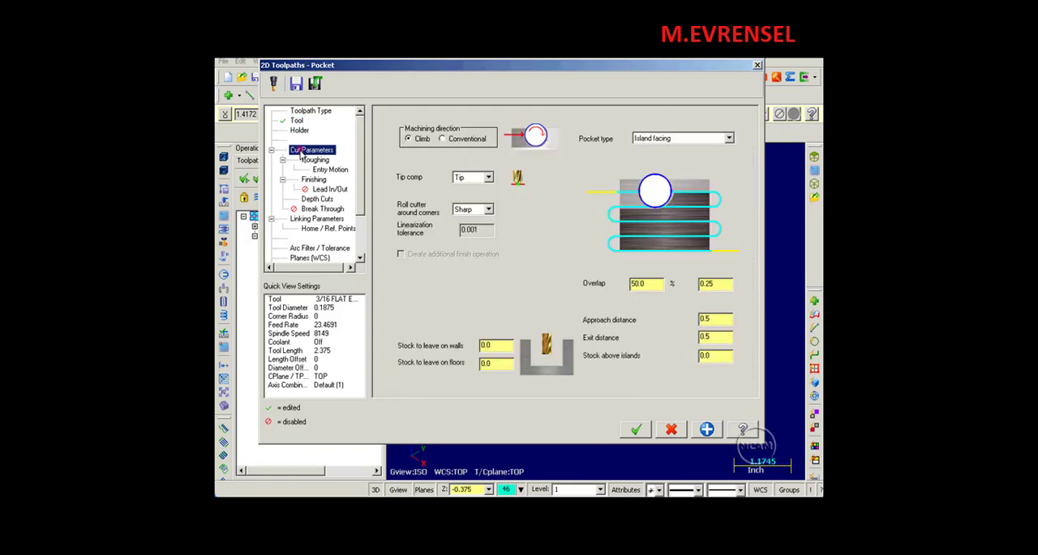
left_click(728, 140)
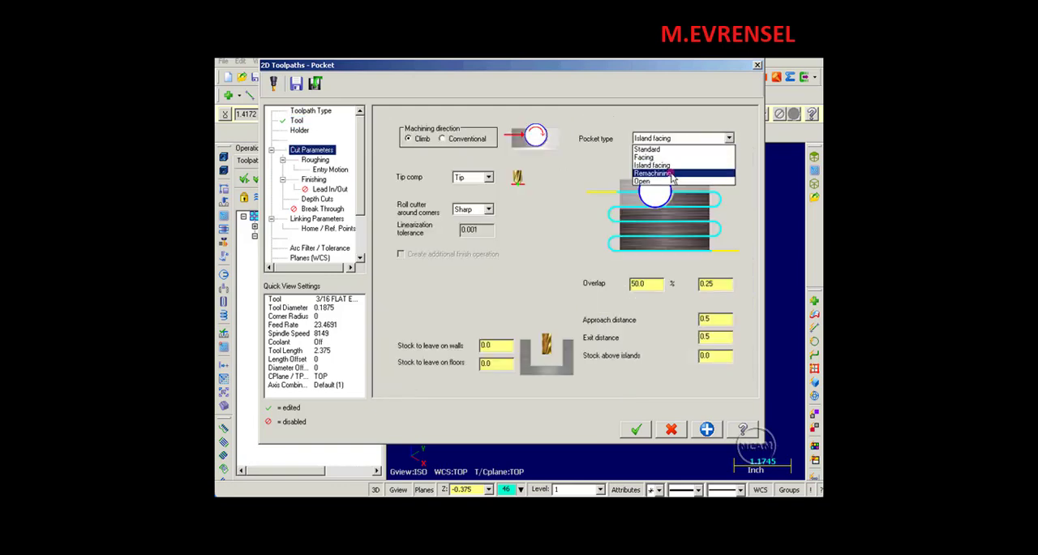
left_click(671, 174)
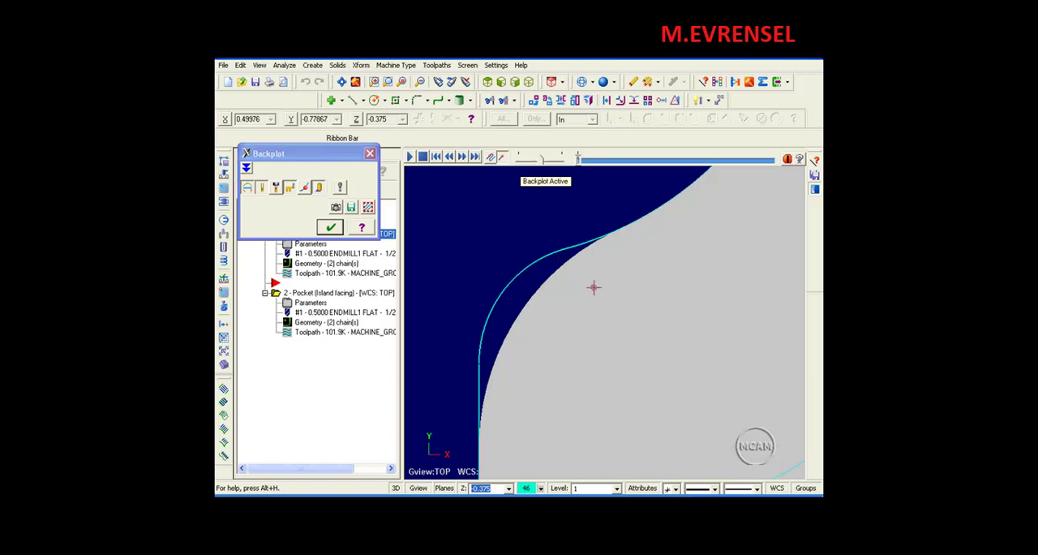
Set the remachining clearance to 0 percent and turn off applying entry/exit curves to rough passes.
left_click(332, 227)
left_click(311, 303)
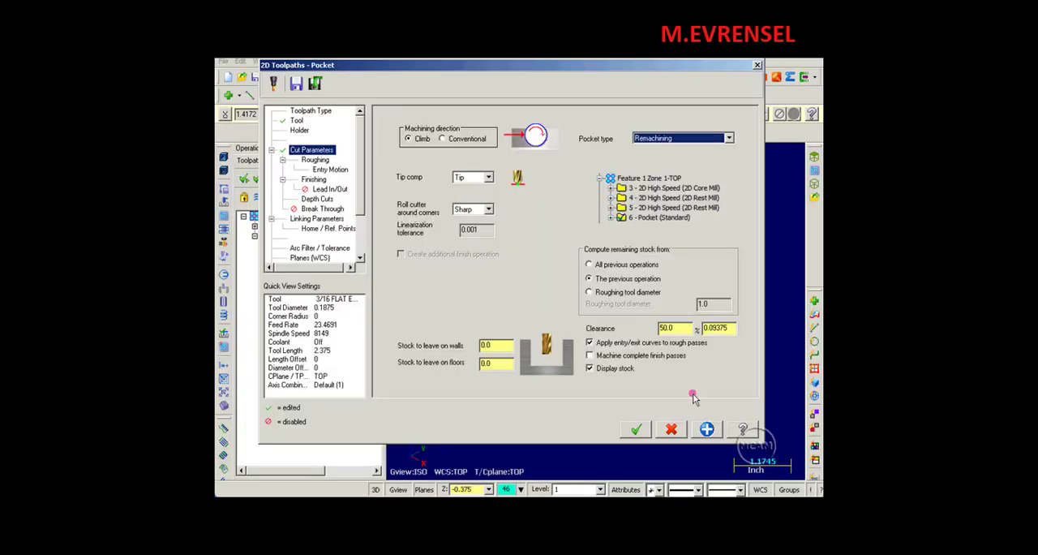
left_click(678, 327)
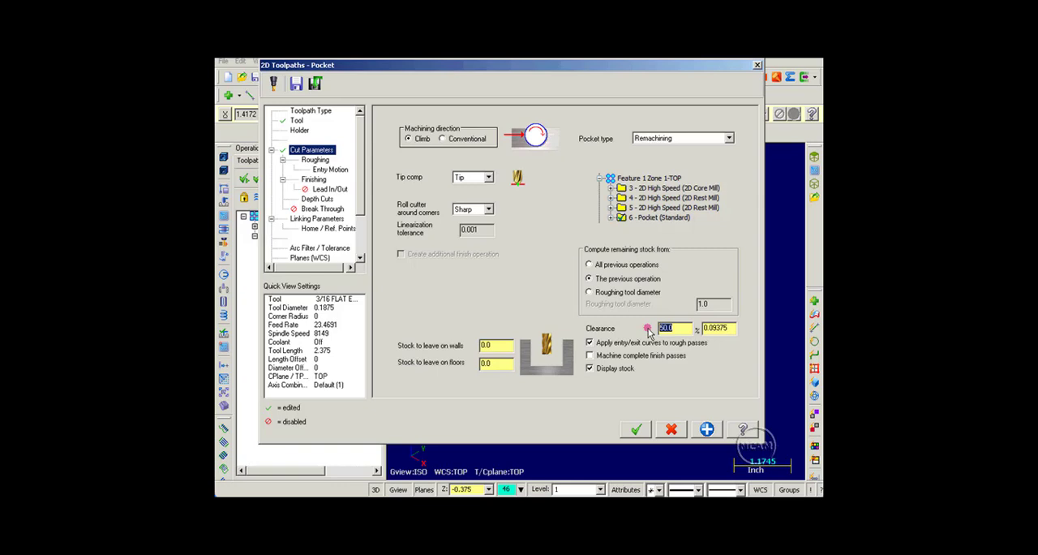
type("0")
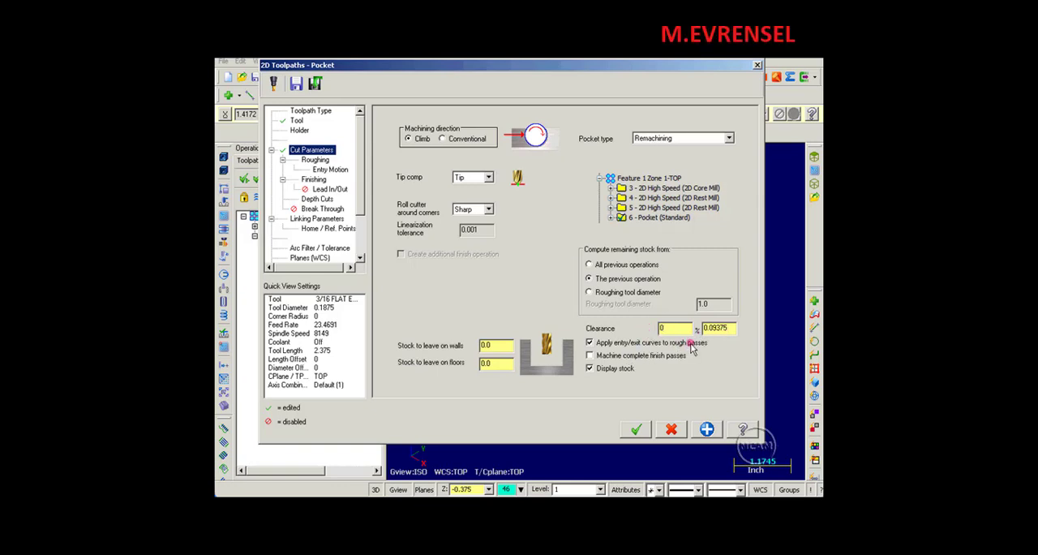
left_click(589, 343)
Disable depth cuts for the remachining operation and set its arc filter ratio to Off.
left_click(317, 199)
left_click(401, 125)
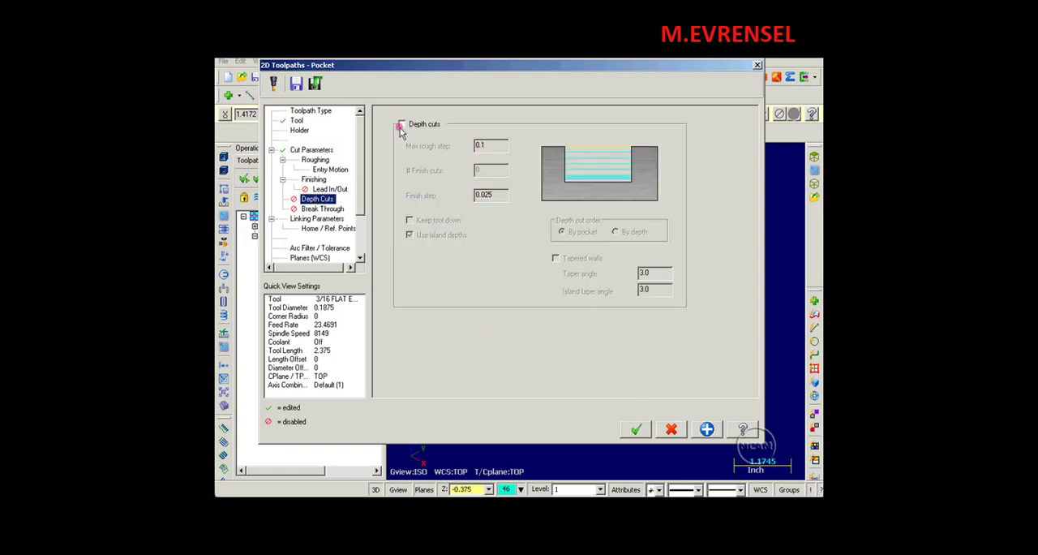
left_click(320, 248)
left_click(513, 166)
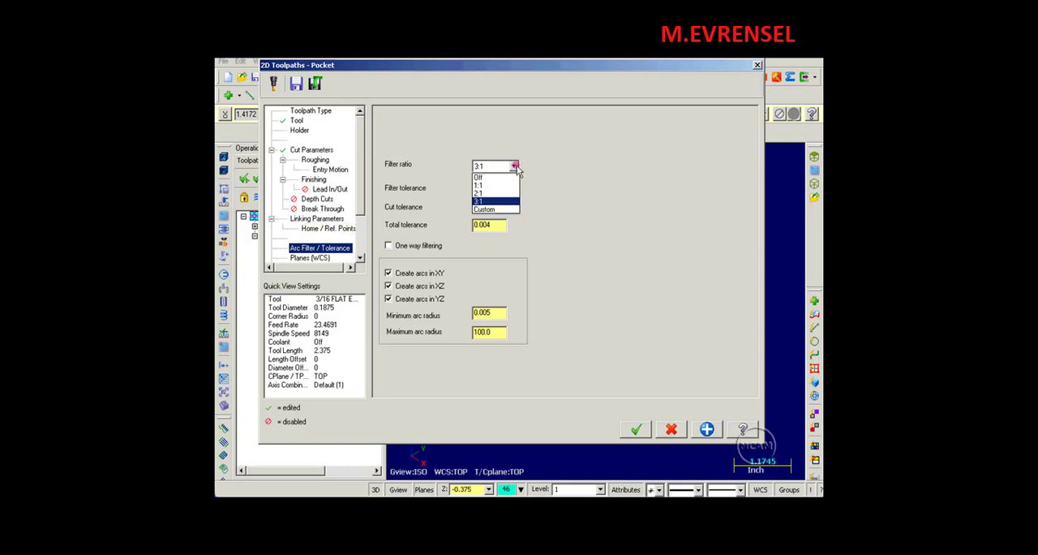
left_click(486, 175)
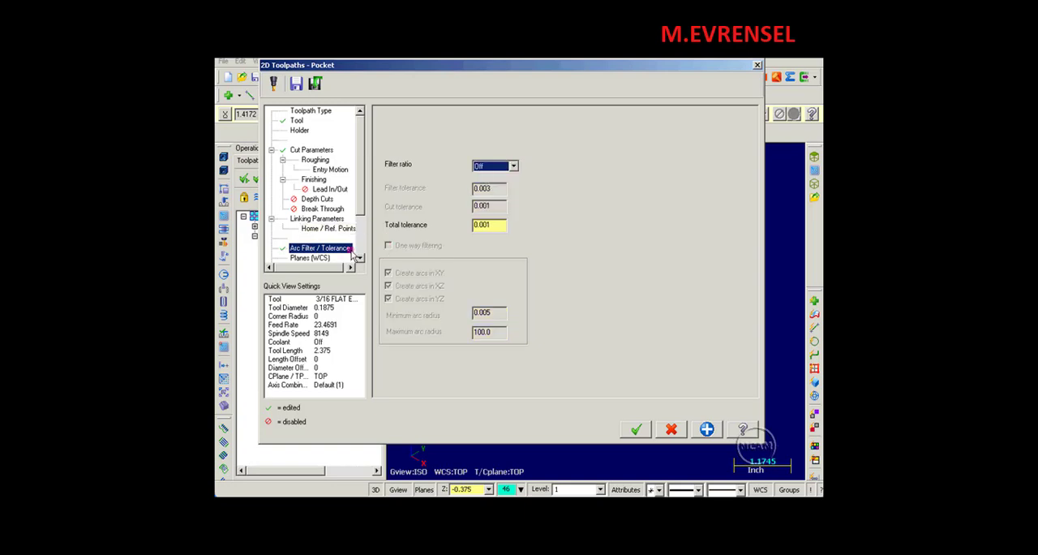
Turn off roughing for the remachining operation and check its finishing settings.
left_click(318, 162)
left_click(393, 119)
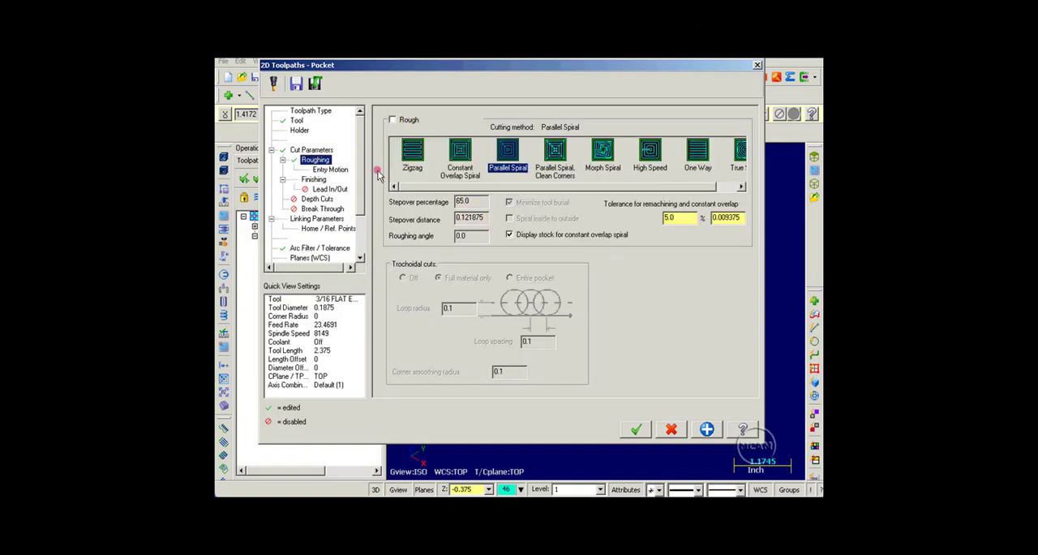
left_click(315, 179)
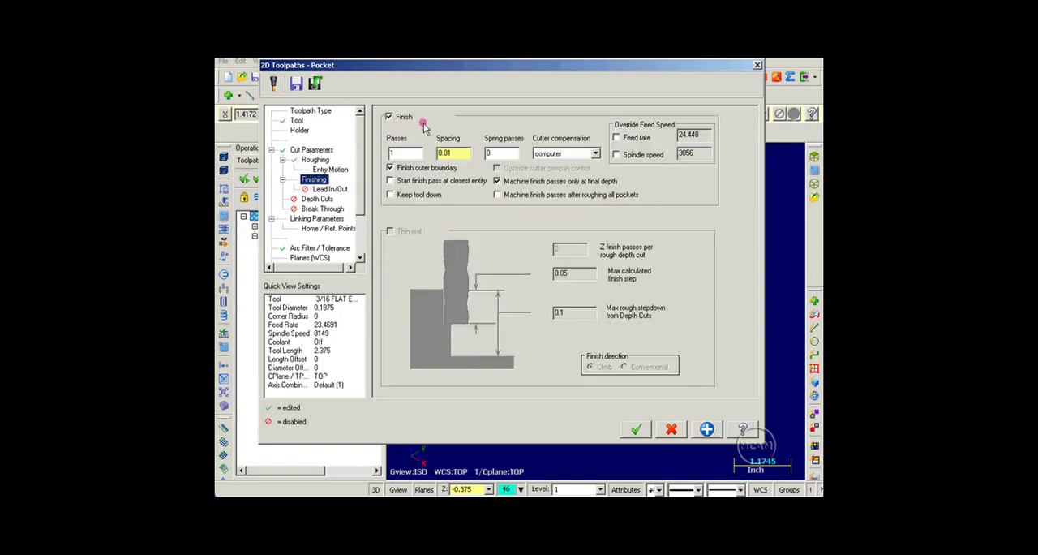
Enable lead in/out with a 50 percent entry line length and 0 arc radius, and copy the entry values to the exit.
left_click(331, 189)
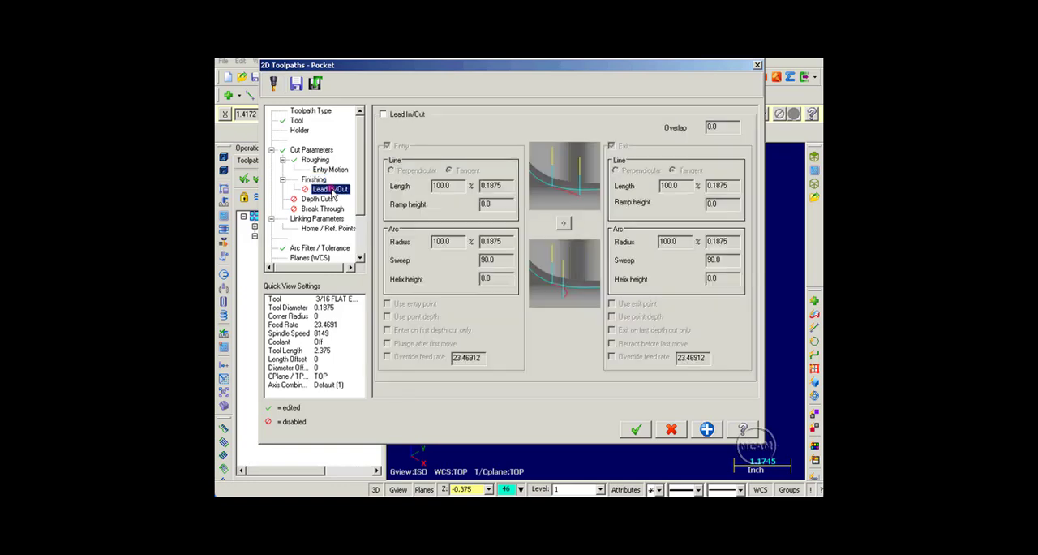
left_click(383, 114)
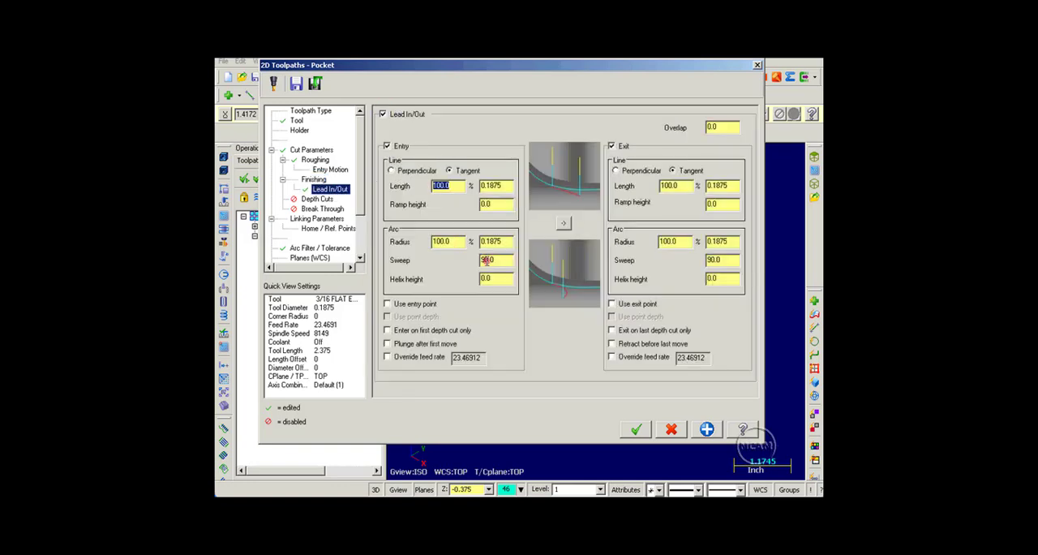
type("50")
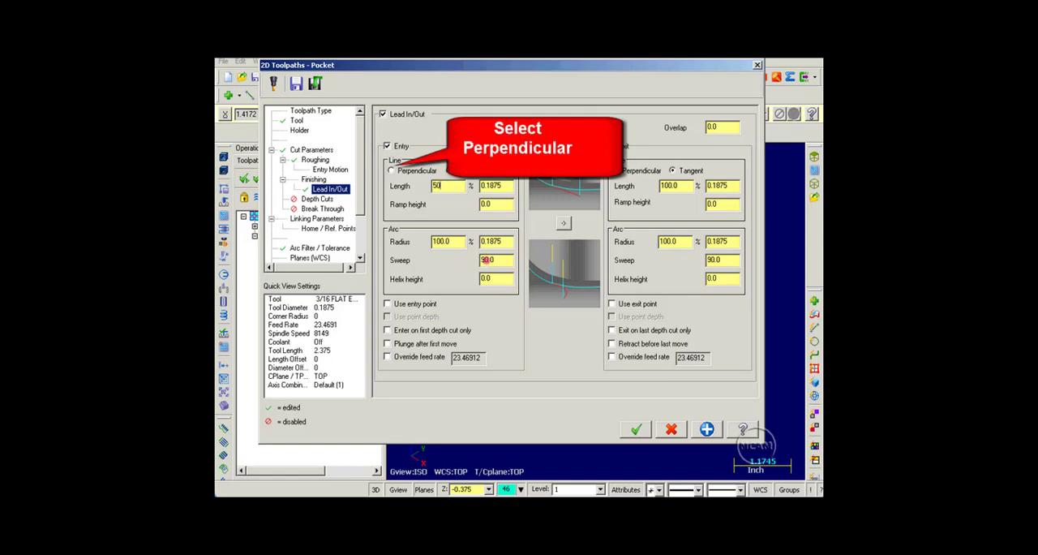
left_click(450, 241)
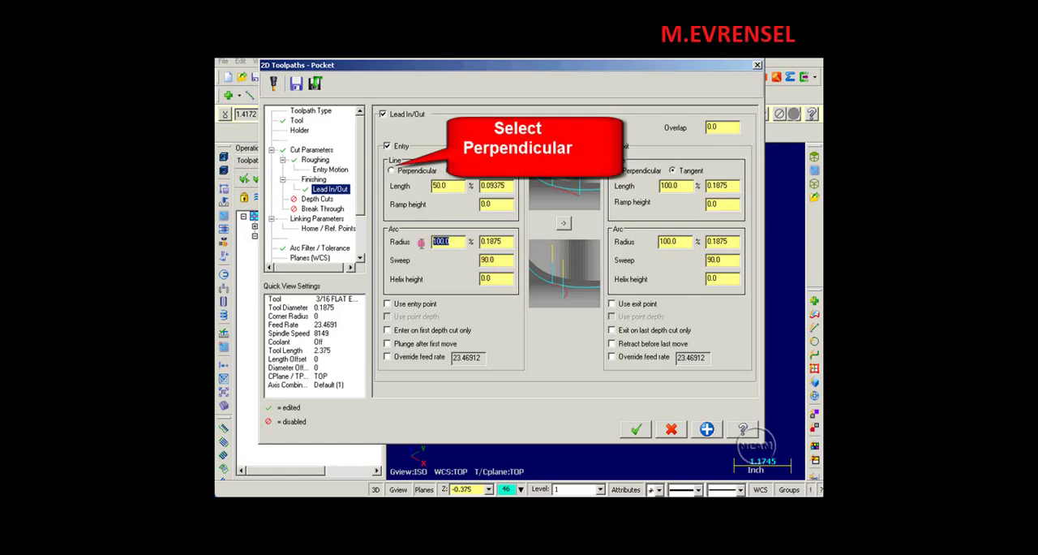
type("0")
left_click(563, 222)
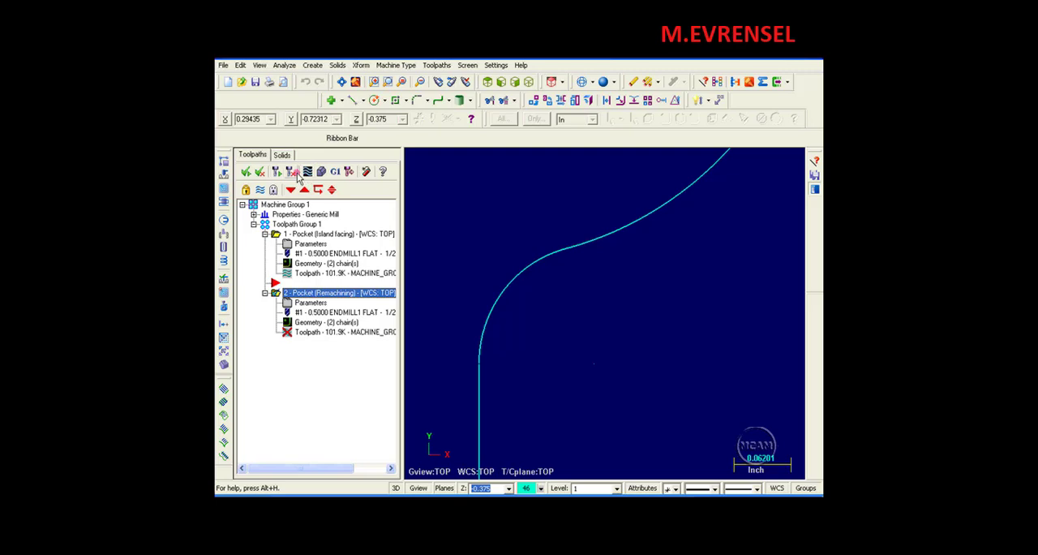
Regenerate the pocket remachining operation, continuing through the rough tool, finish tool and remaining stock displays.
left_click(291, 174)
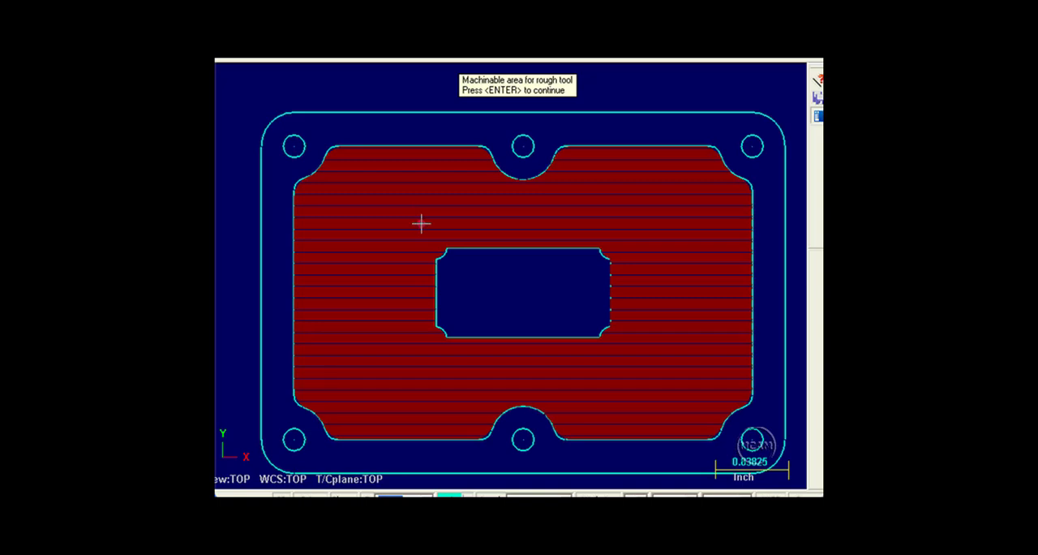
key("Return")
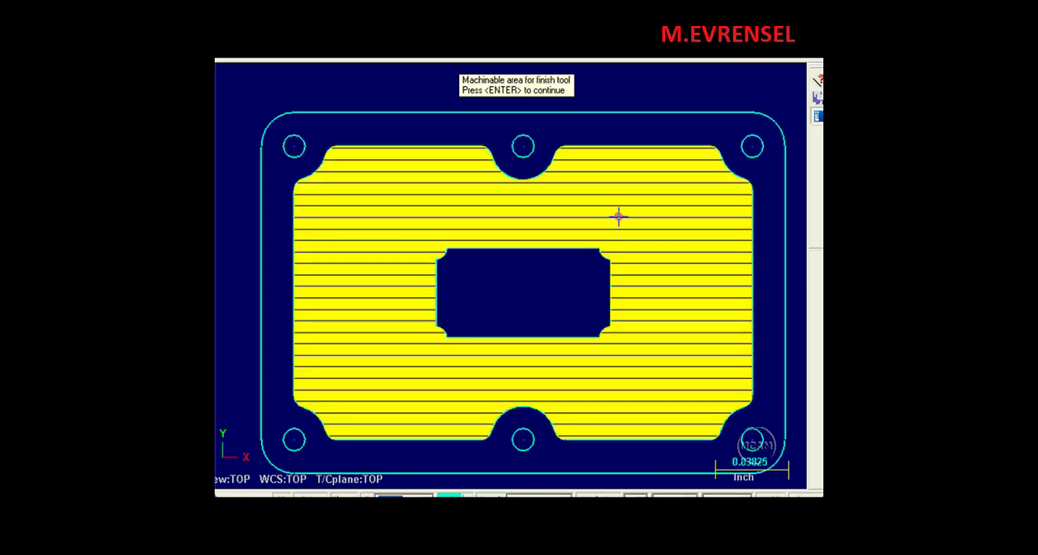
key("Return")
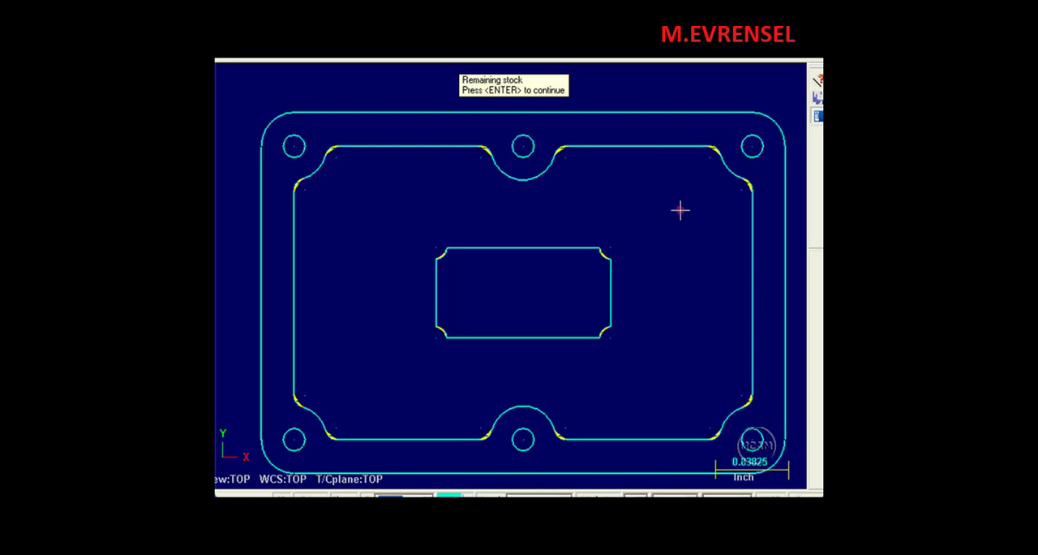
key("Return")
key("Return")
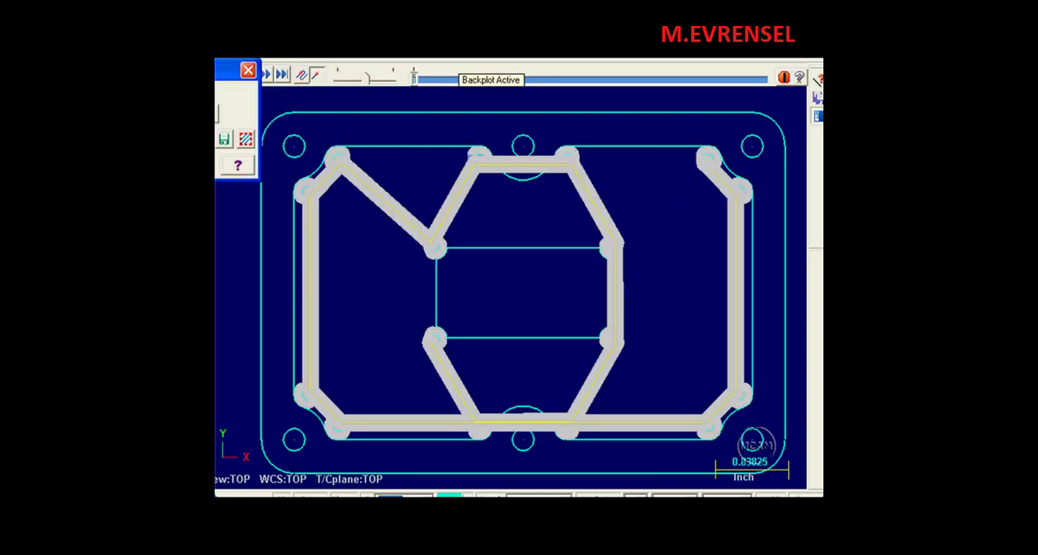
Step through the remachining backplot at the island's lower-left corner and the corners beside the lower boss cutout.
left_click(415, 80)
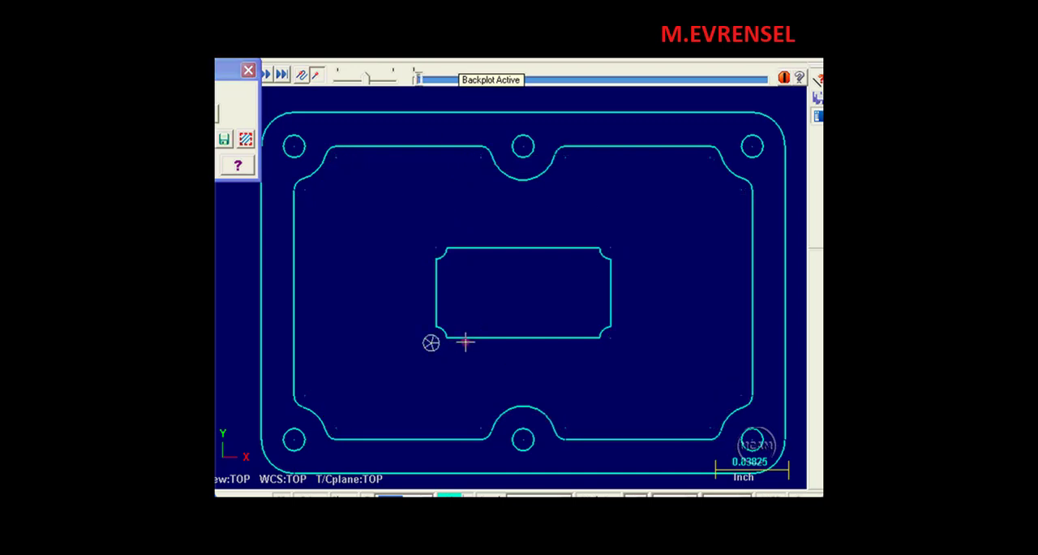
scroll(465, 343, "up", 1)
scroll(465, 343, "up", 2)
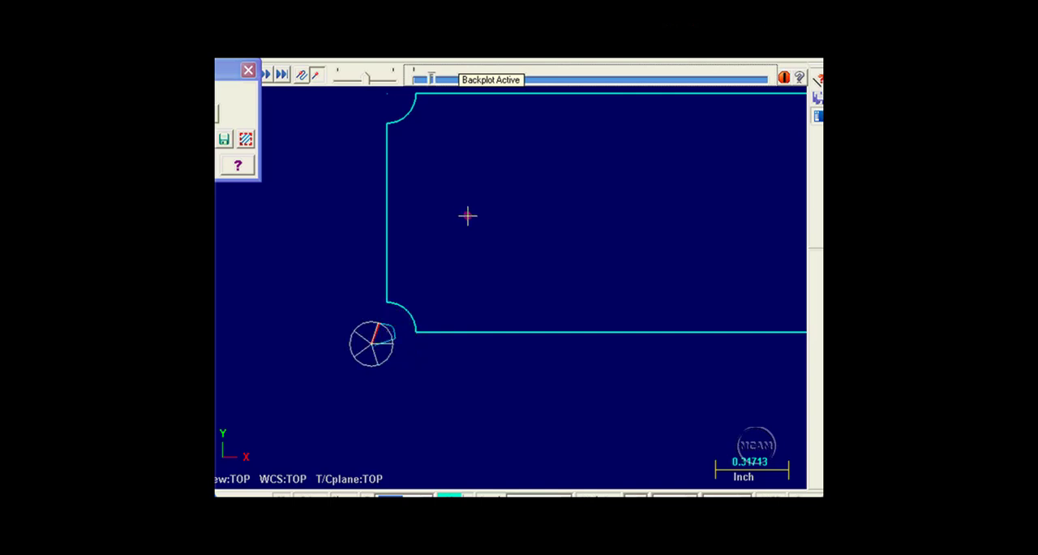
key("s")
middle_click_drag(537, 396, 453, 128)
scroll(469, 133, "down", 1)
key("s")
key("s")
key("s")
key("s")
key("s")
key("s")
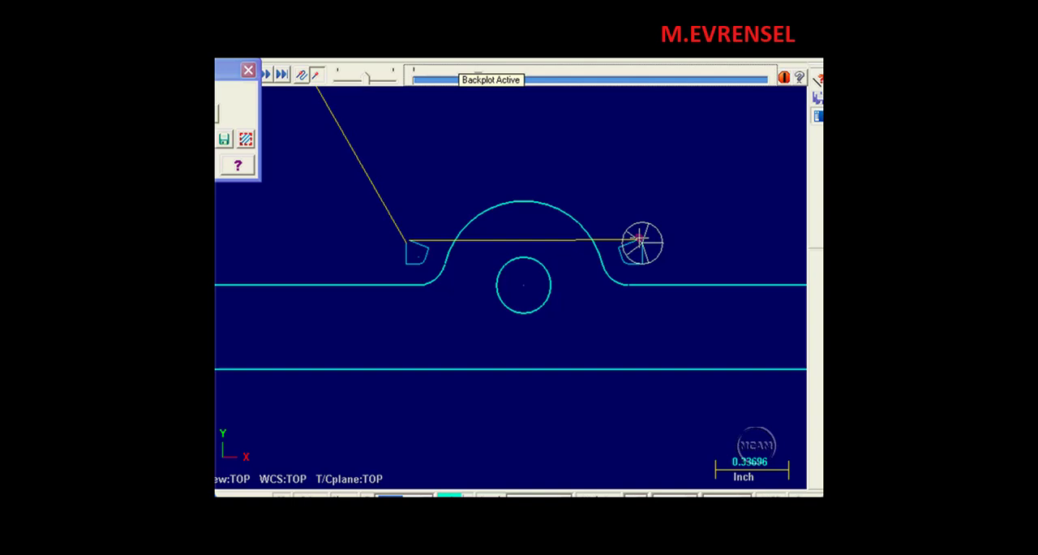
Play the rest of the remachining backplot across the whole part to its end.
key("alt+F1")
left_click(481, 77)
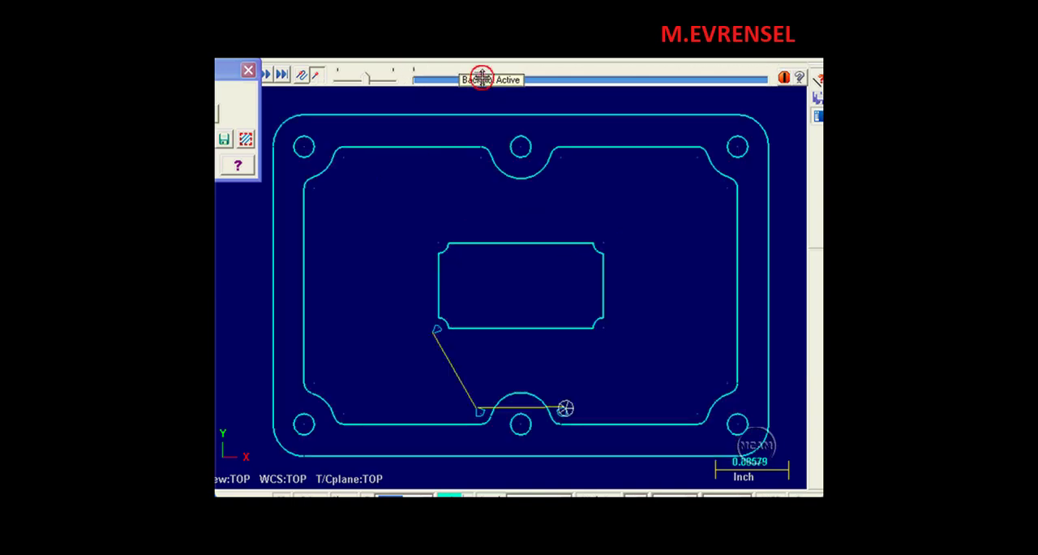
scroll(547, 232, "down", 2)
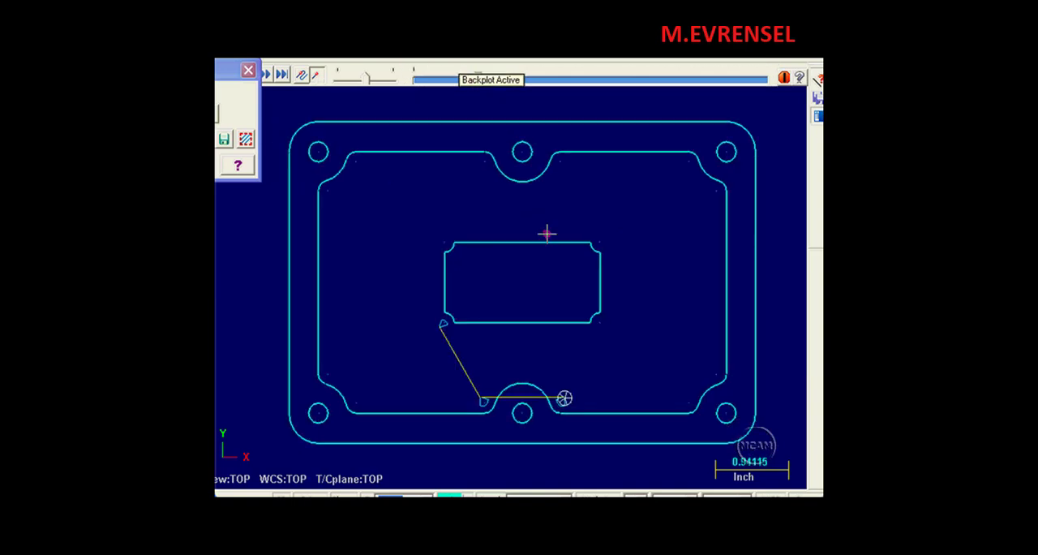
left_click(479, 77)
left_click(480, 78)
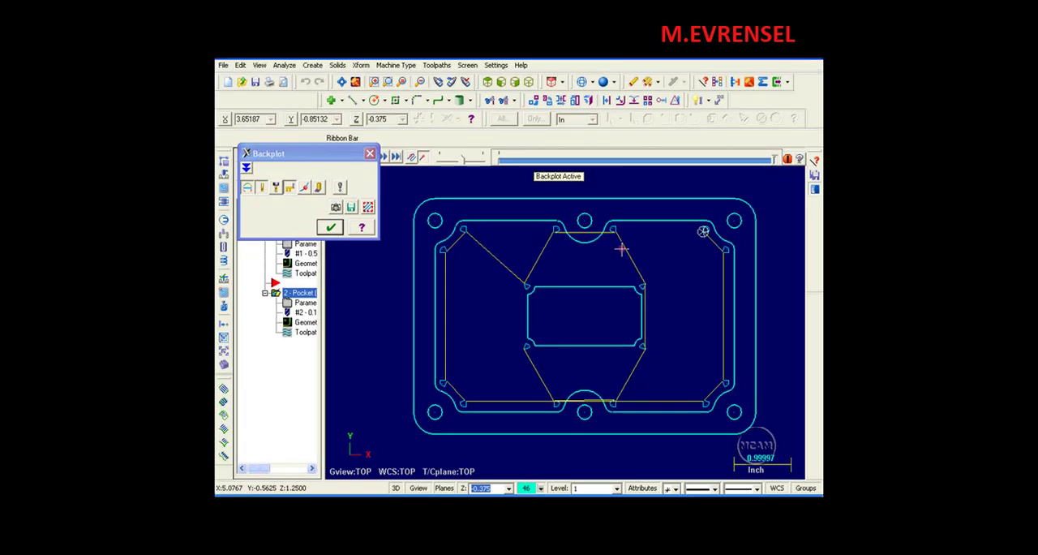
Set the remachining clearance to 30 percent and regenerate the operation, continuing through the stock displays.
left_click(265, 198)
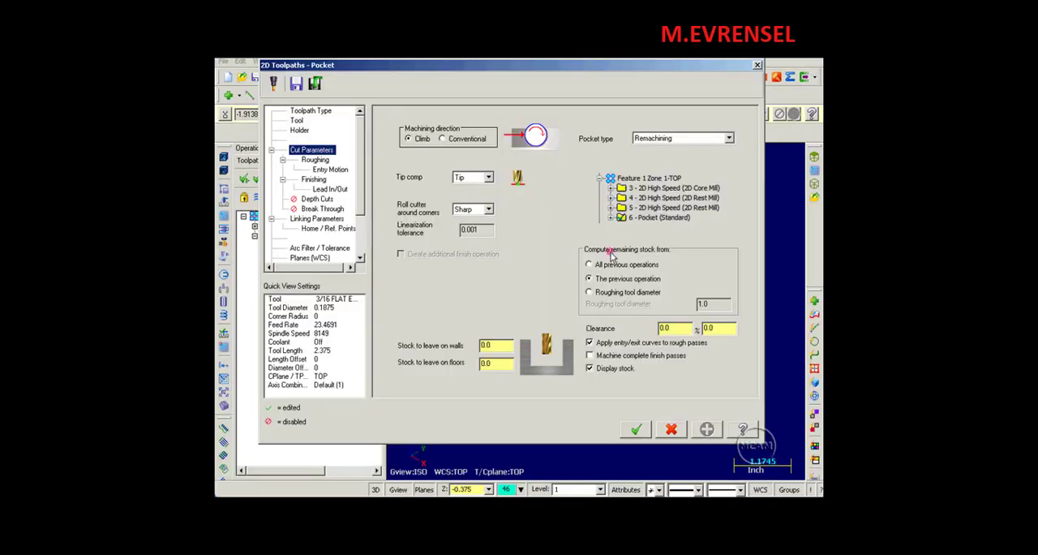
left_click_drag(675, 327, 640, 332)
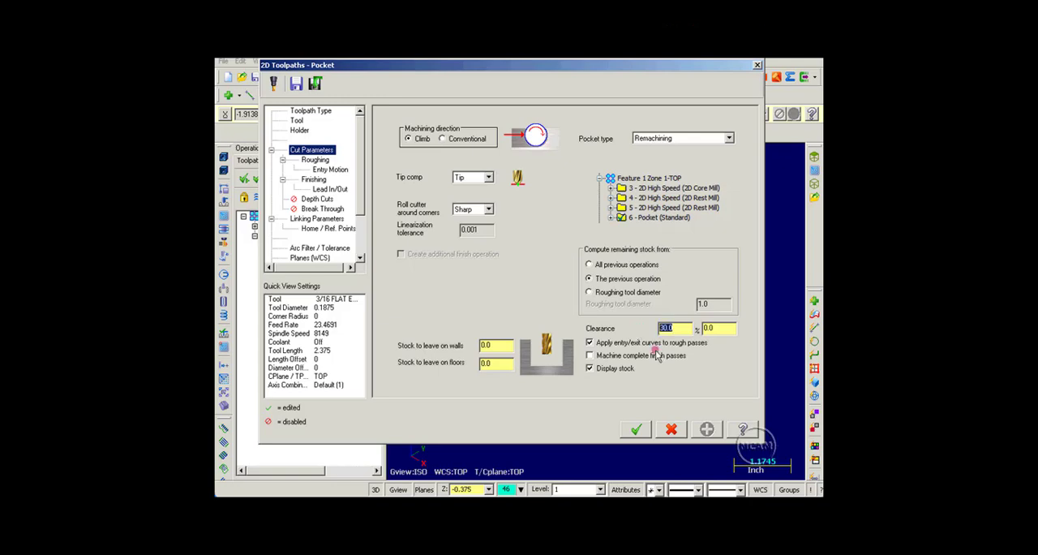
left_click(636, 429)
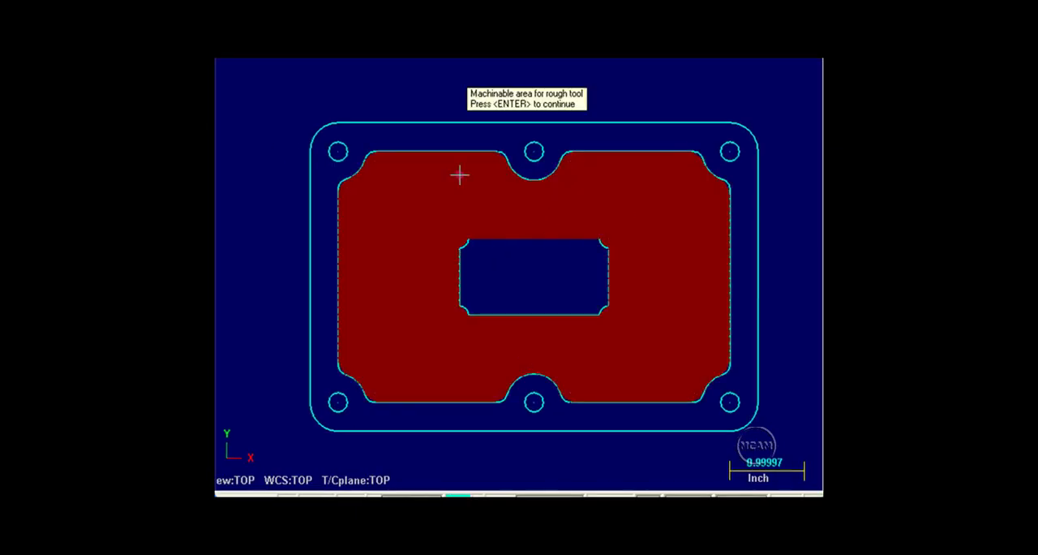
key("Return")
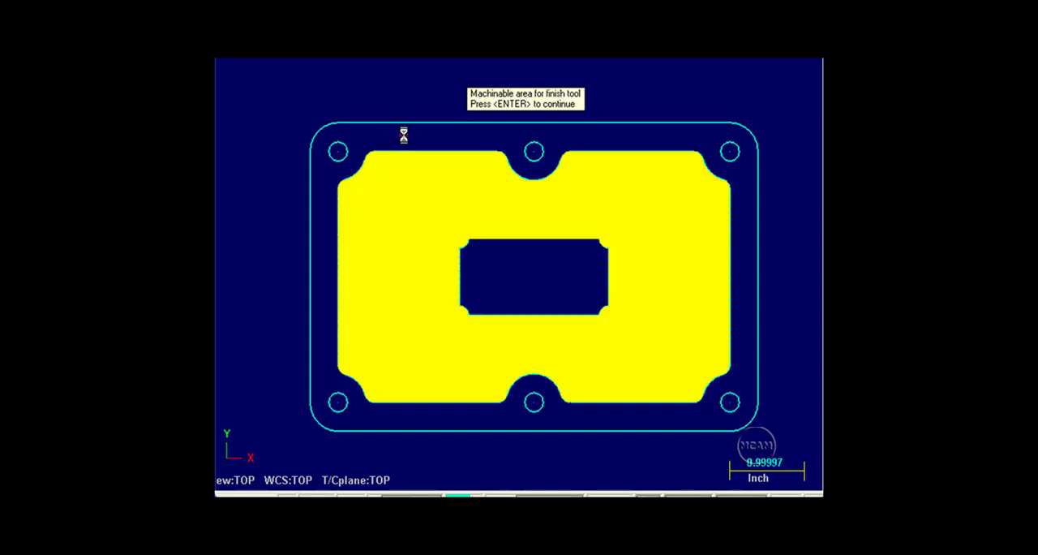
key("Return")
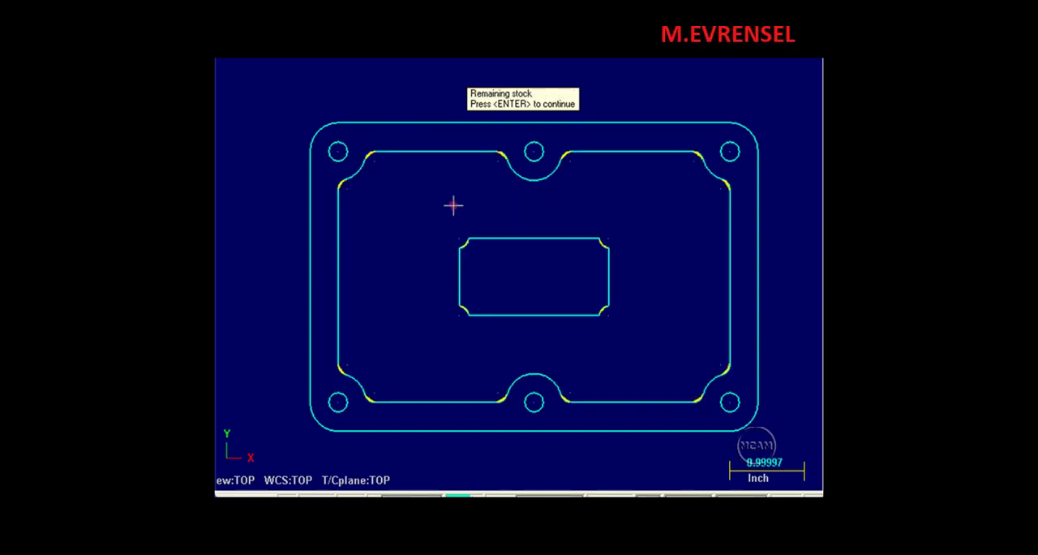
key("Return")
key("Return")
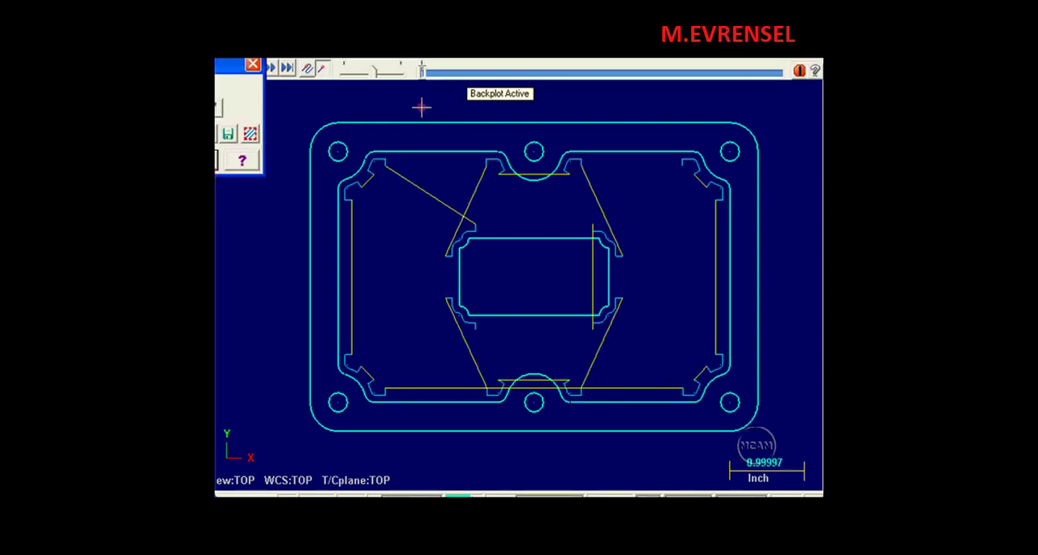
Backplot the regenerated remachining toolpath around the island's lower-left corner.
left_click(422, 73)
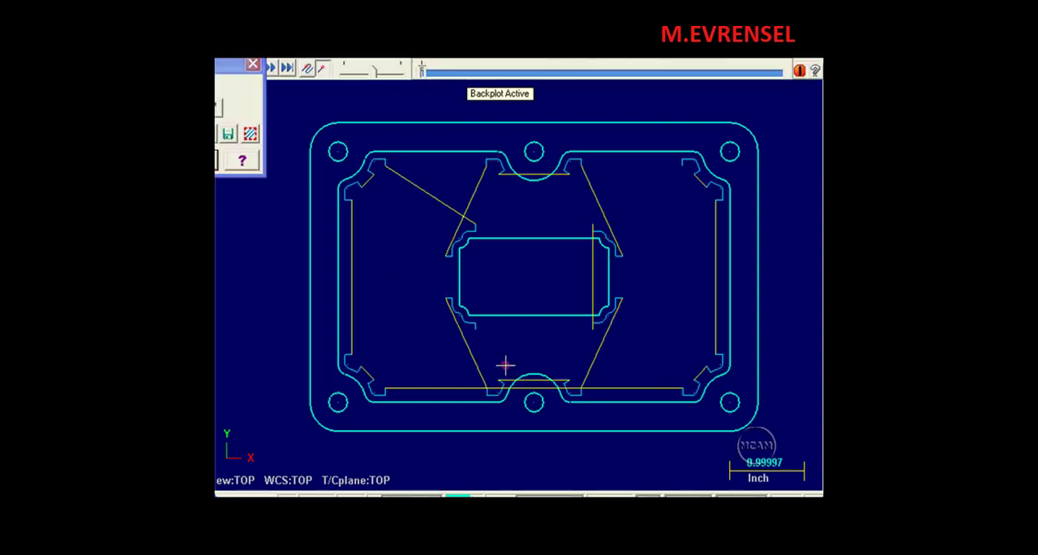
scroll(464, 311, "up", 6)
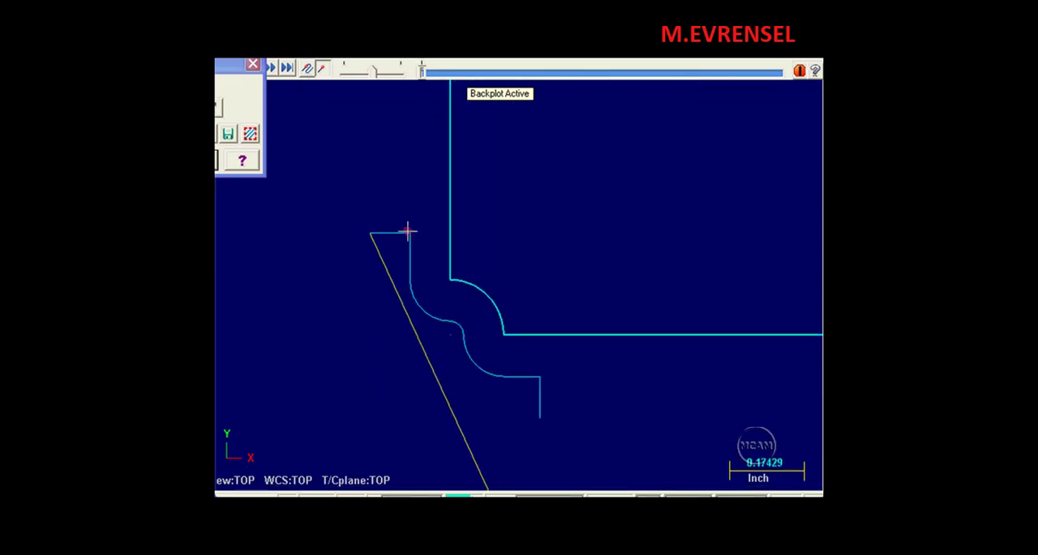
left_click(422, 74)
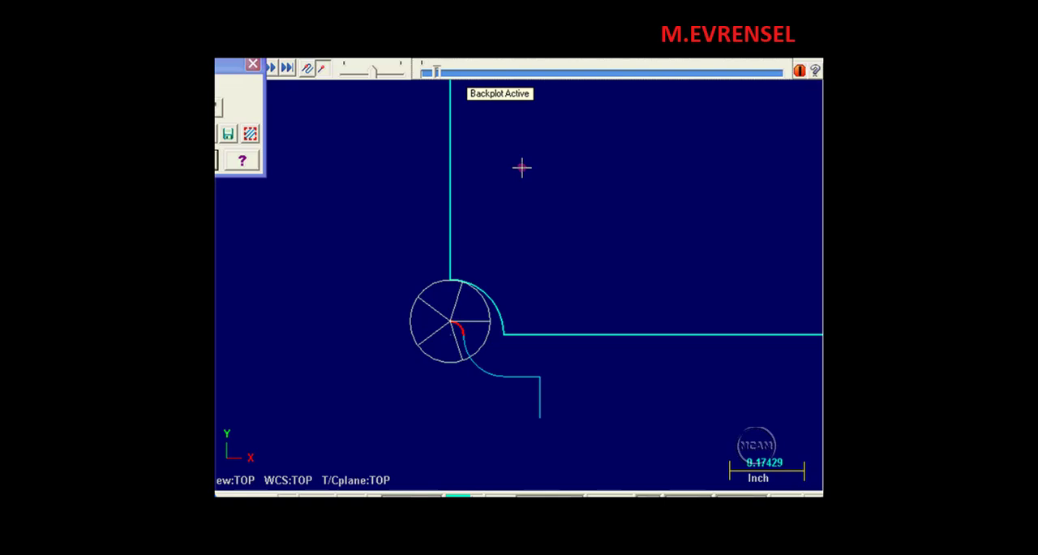
key("s")
key("s")
key("s")
Step the backplot through the pocket corner beside the lower boss cutout and close the backplot.
middle_click_drag(522, 167, 509, 187)
key("s")
key("s")
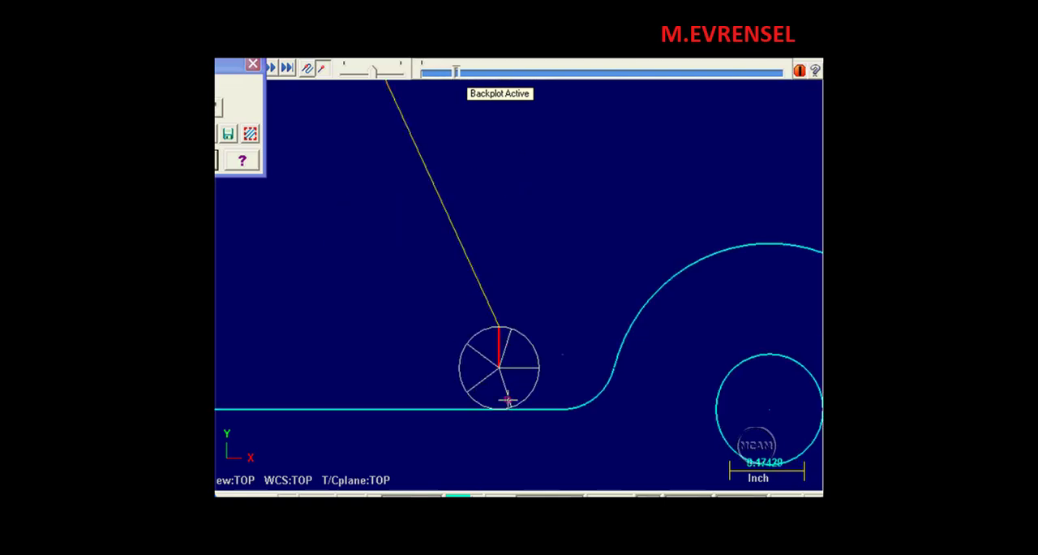
key("s")
key("s")
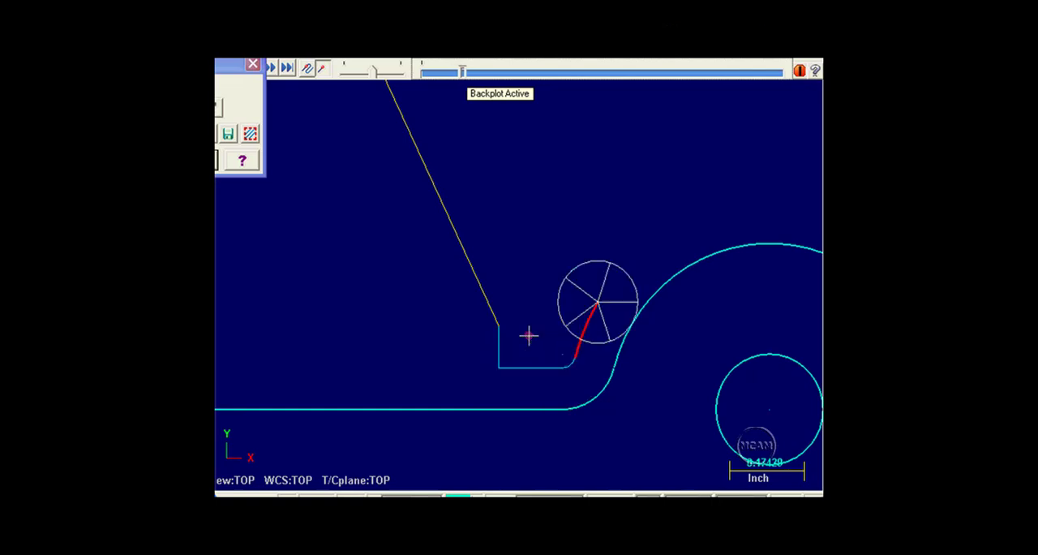
key("s")
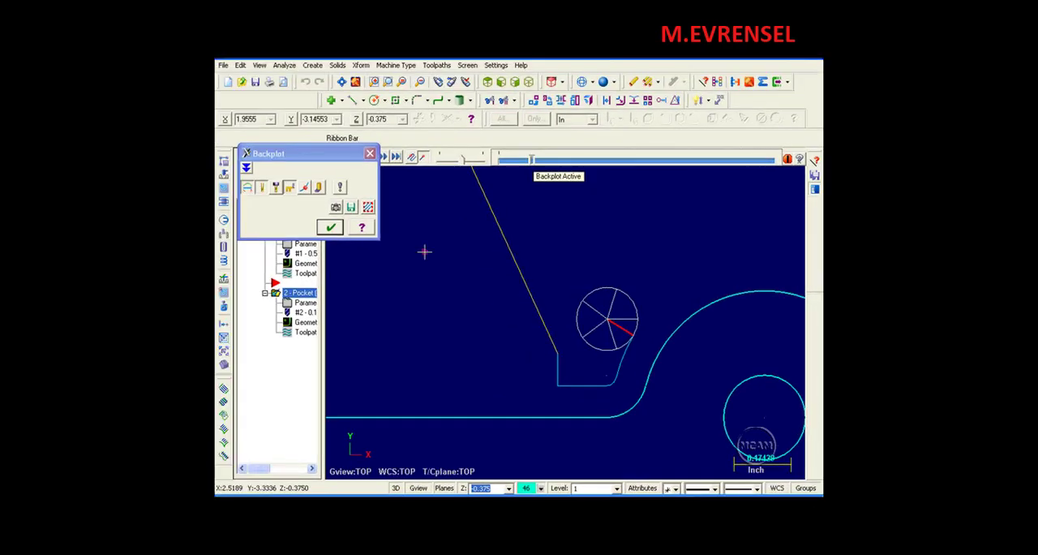
left_click(370, 153)
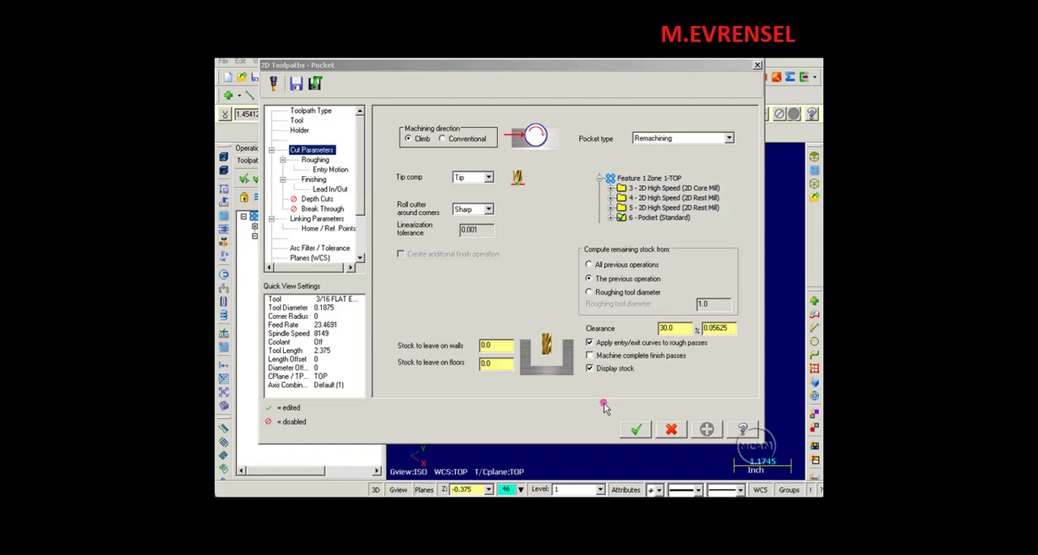
Enable machining complete finish passes, turn off displaying stock, and regenerate the remachining operation.
left_click(590, 356)
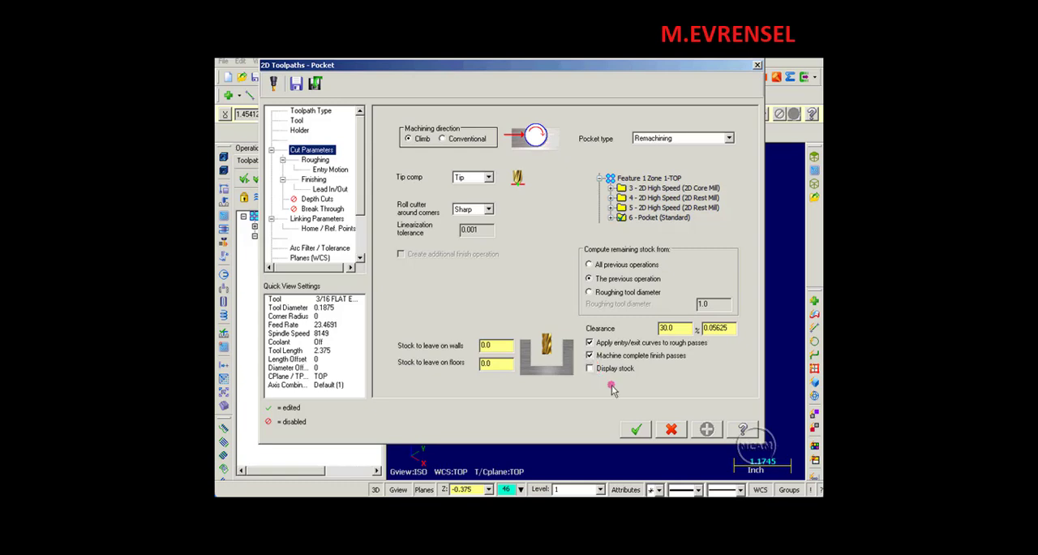
left_click(636, 430)
left_click(637, 430)
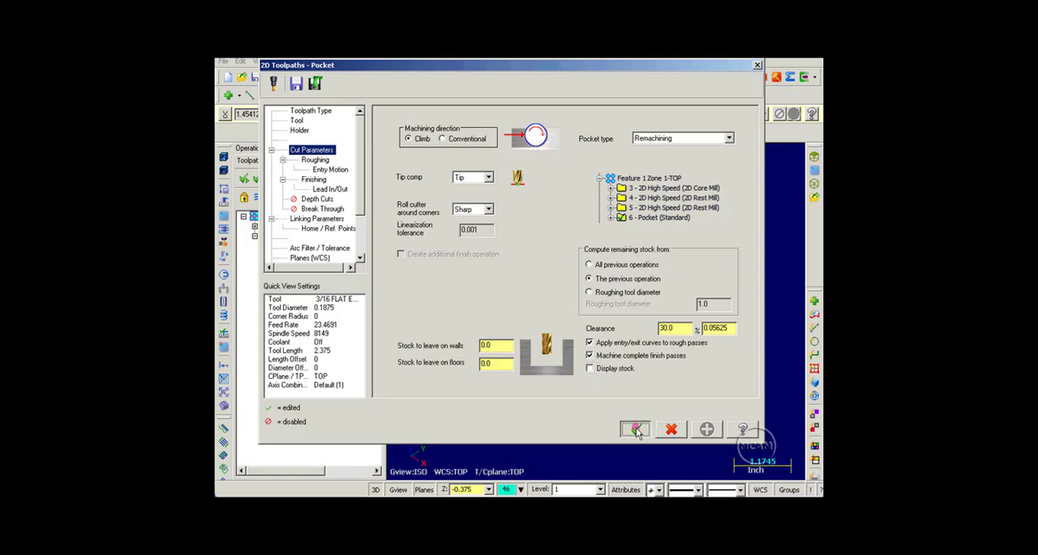
left_click(292, 172)
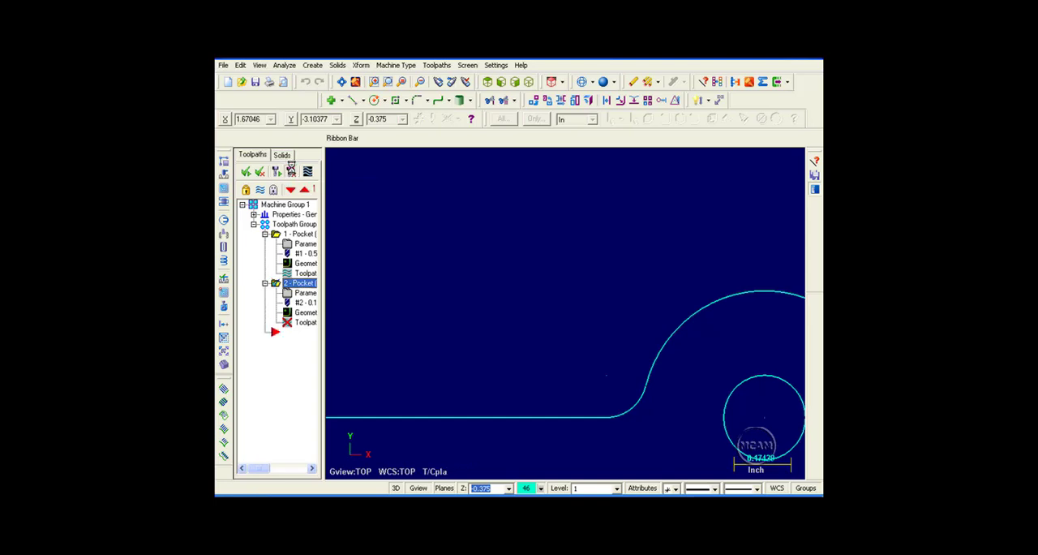
Backplot the complete finish passes around the pocket wall and the island.
key("alt+F1")
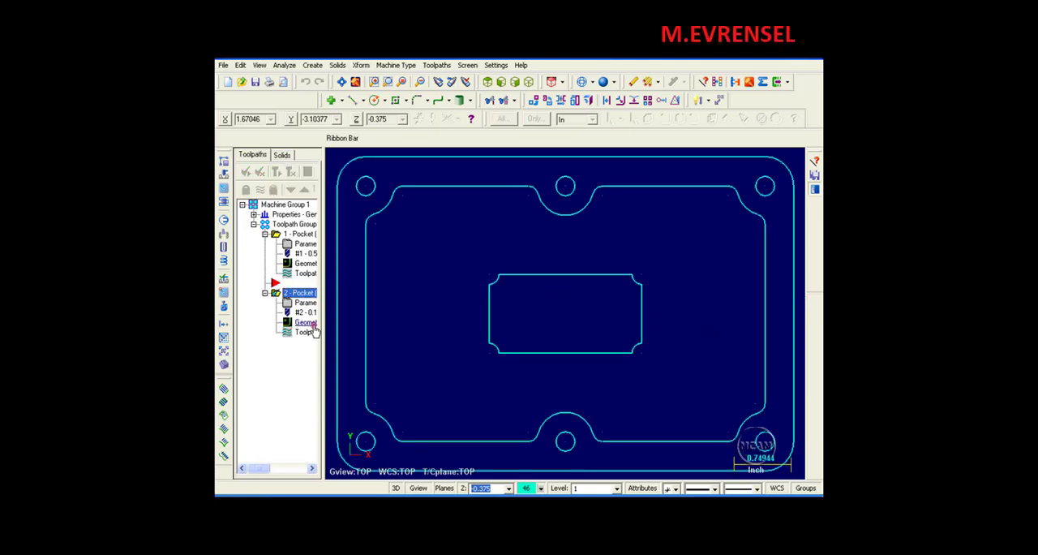
left_click(306, 333)
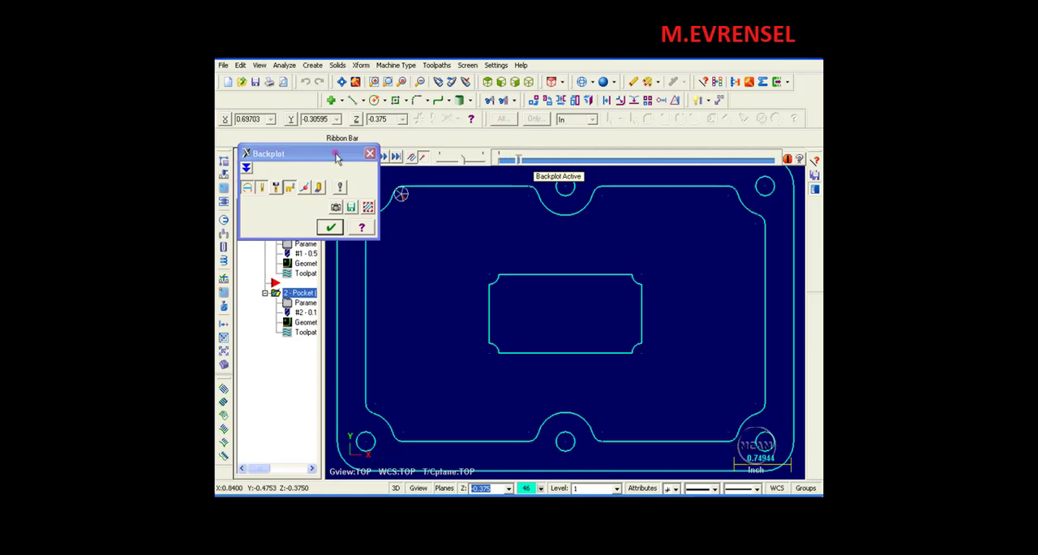
left_click(521, 163)
scroll(516, 202, "down", 5)
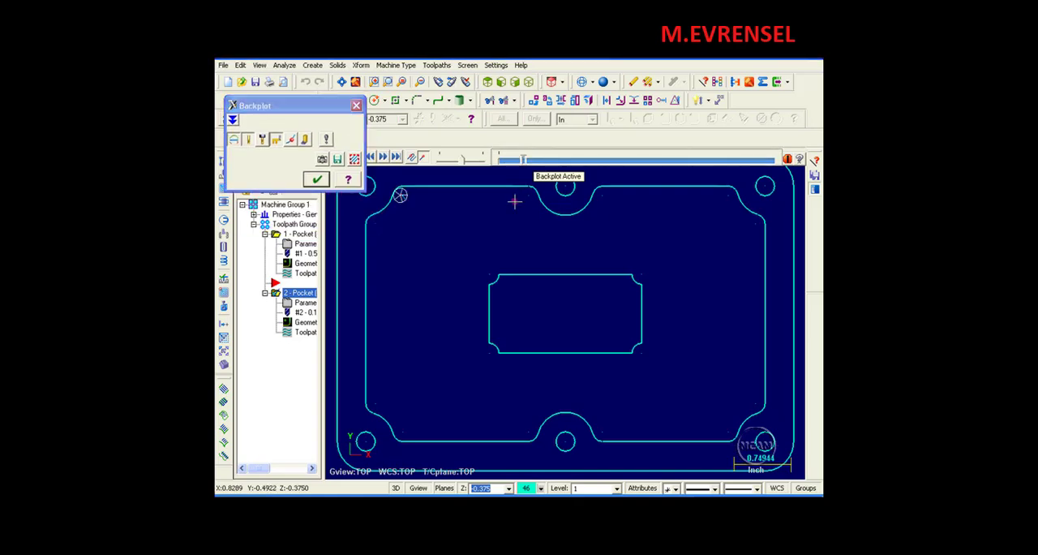
scroll(515, 202, "down", 10)
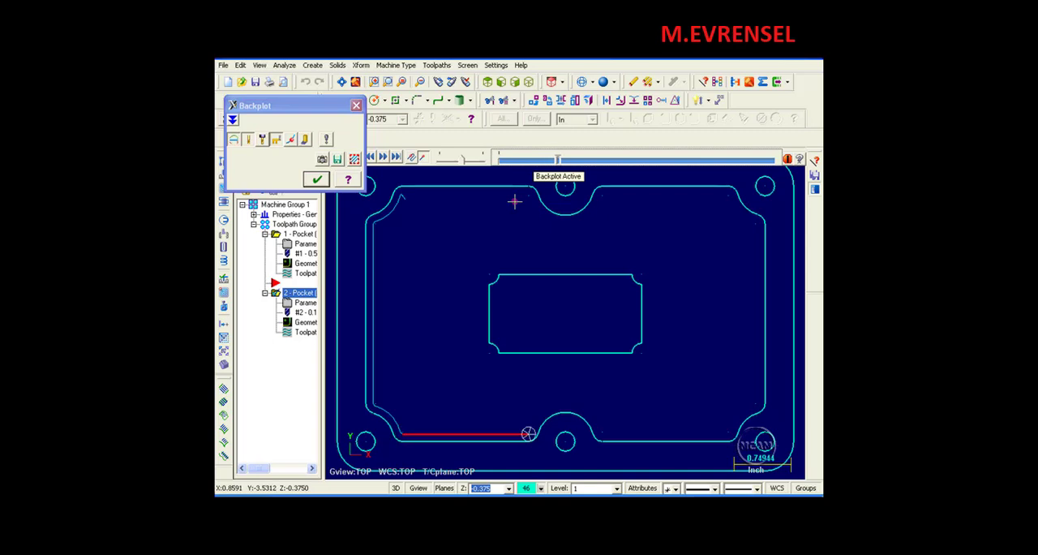
scroll(516, 199, "down", 11)
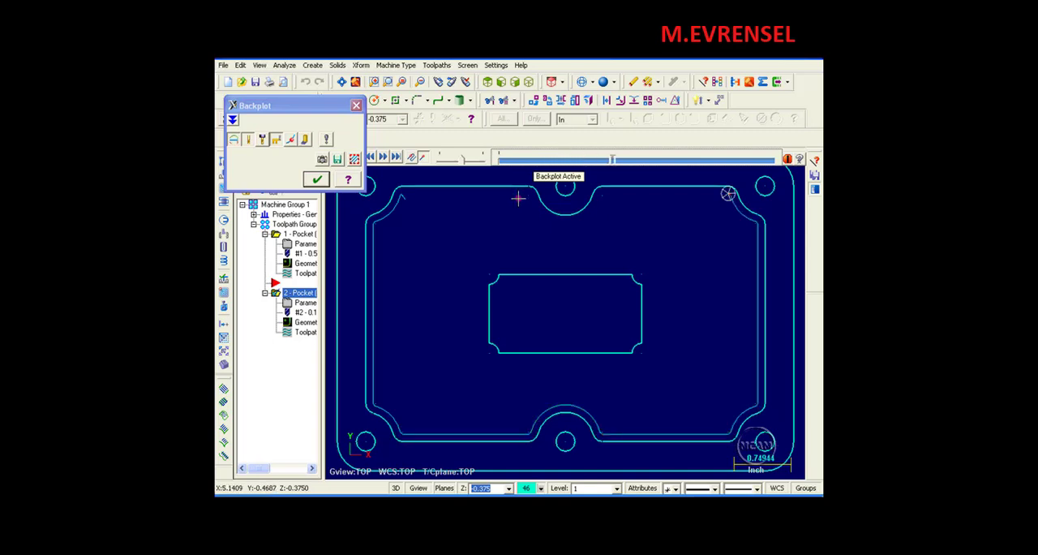
scroll(518, 210, "down", 8)
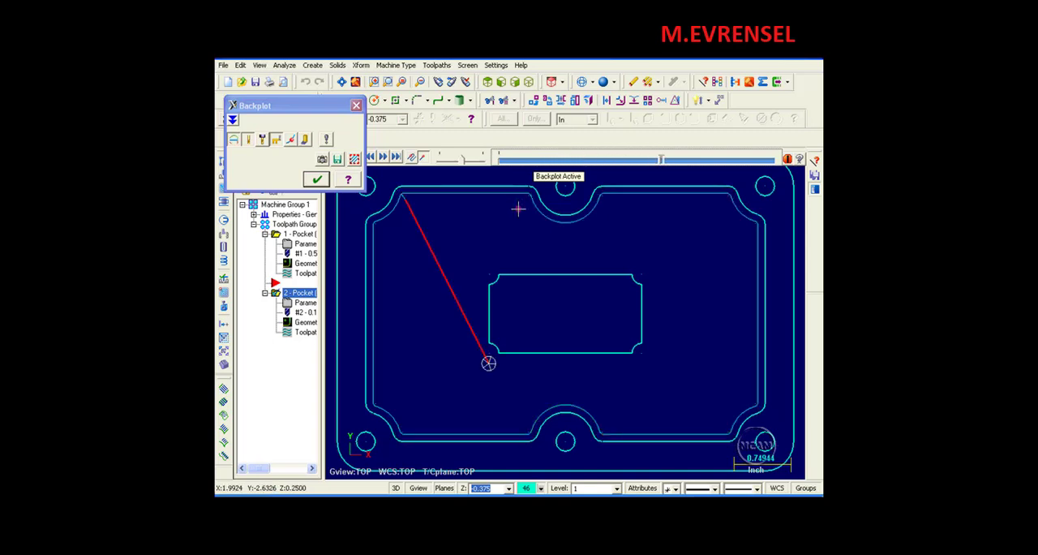
scroll(517, 210, "down", 16)
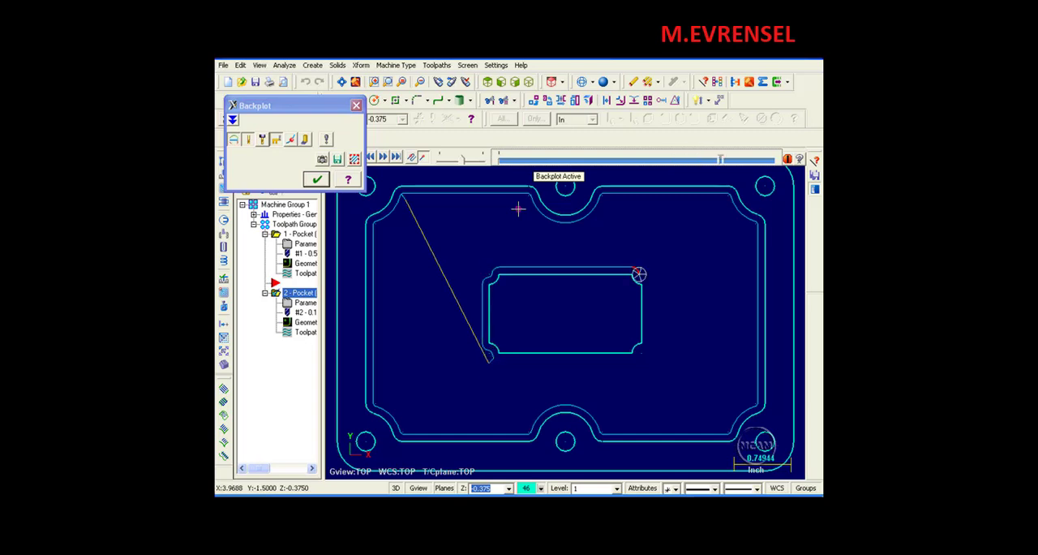
scroll(518, 209, "down", 3)
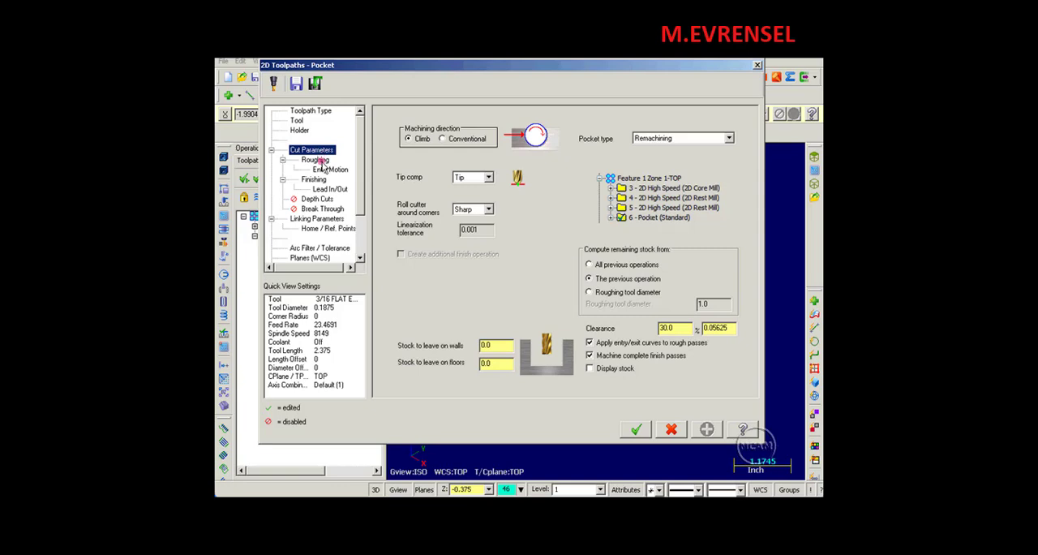
Check the remachining operation's depth cuts and roughing settings, and accept the parameters.
left_click(322, 199)
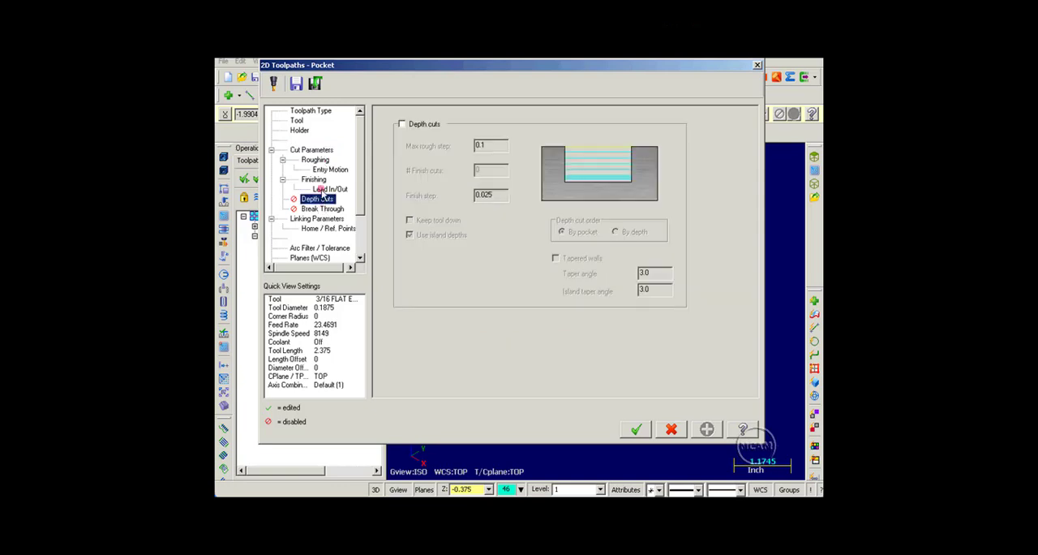
left_click(316, 160)
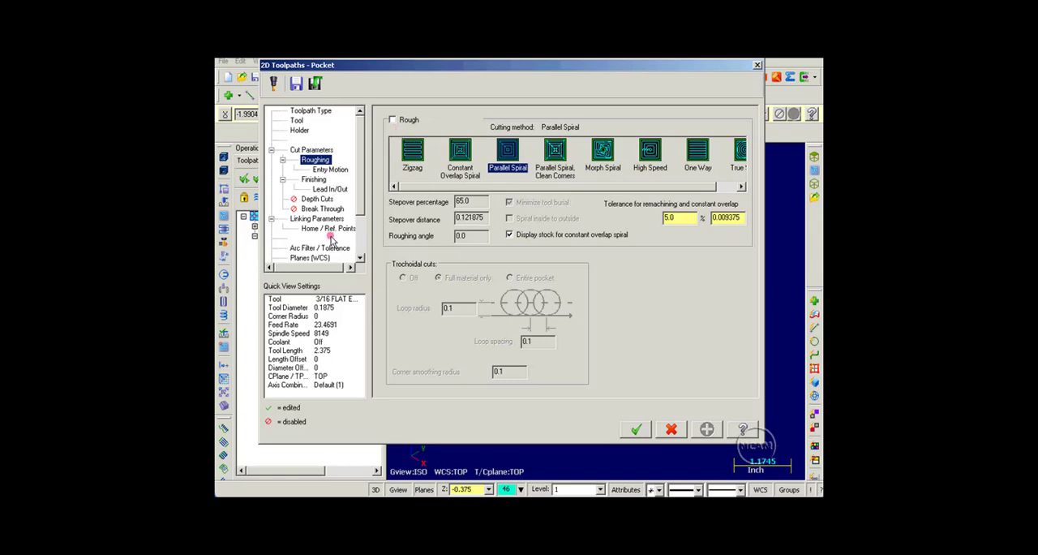
left_click(645, 431)
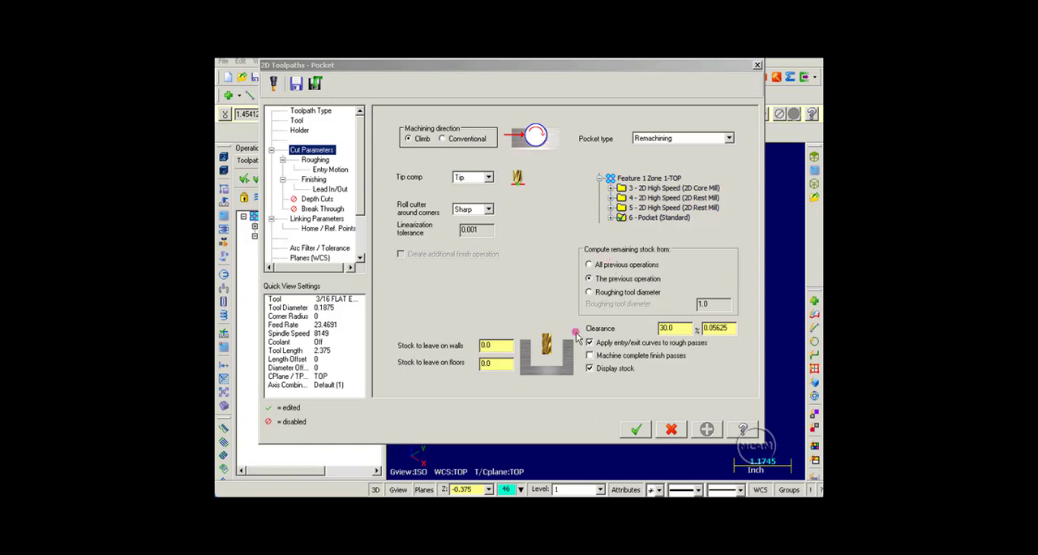